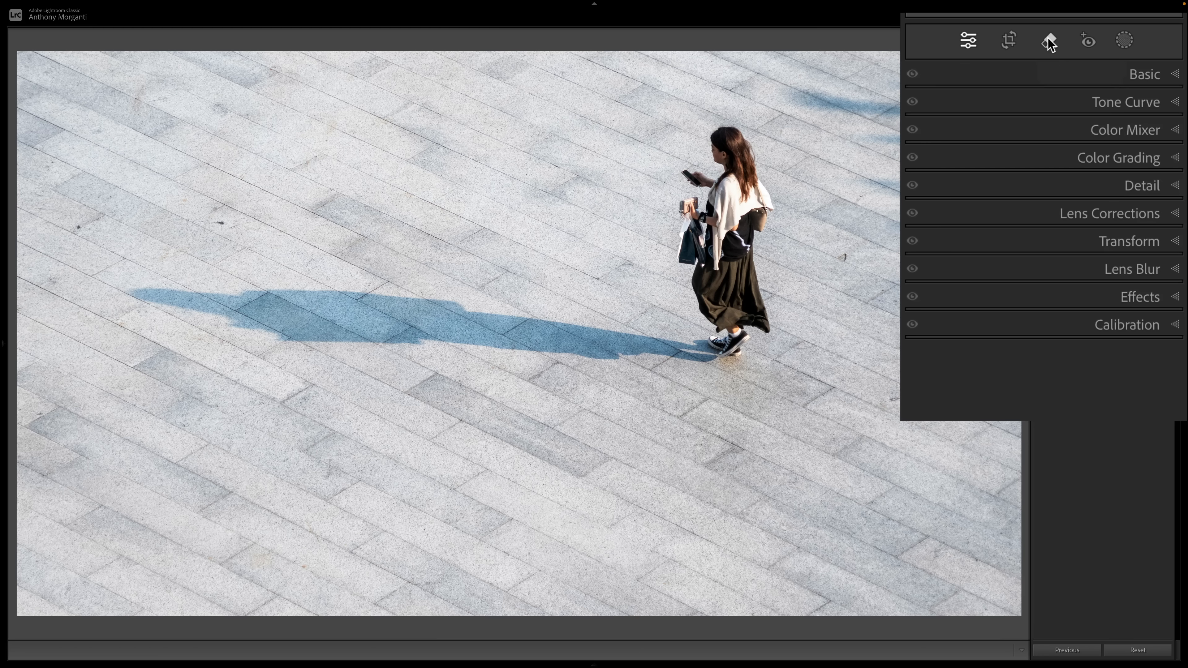
Step: Activate the Remove tool in its Remove mode with Generative AI and Object Aware enabled
click(1048, 41)
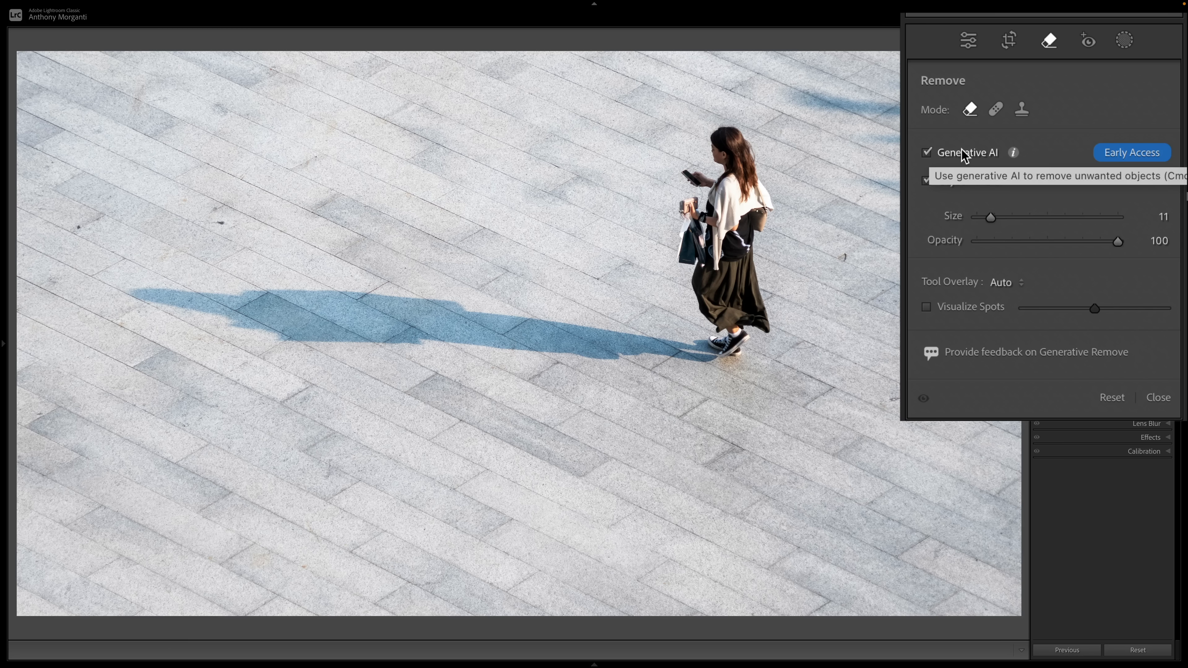
click(926, 152)
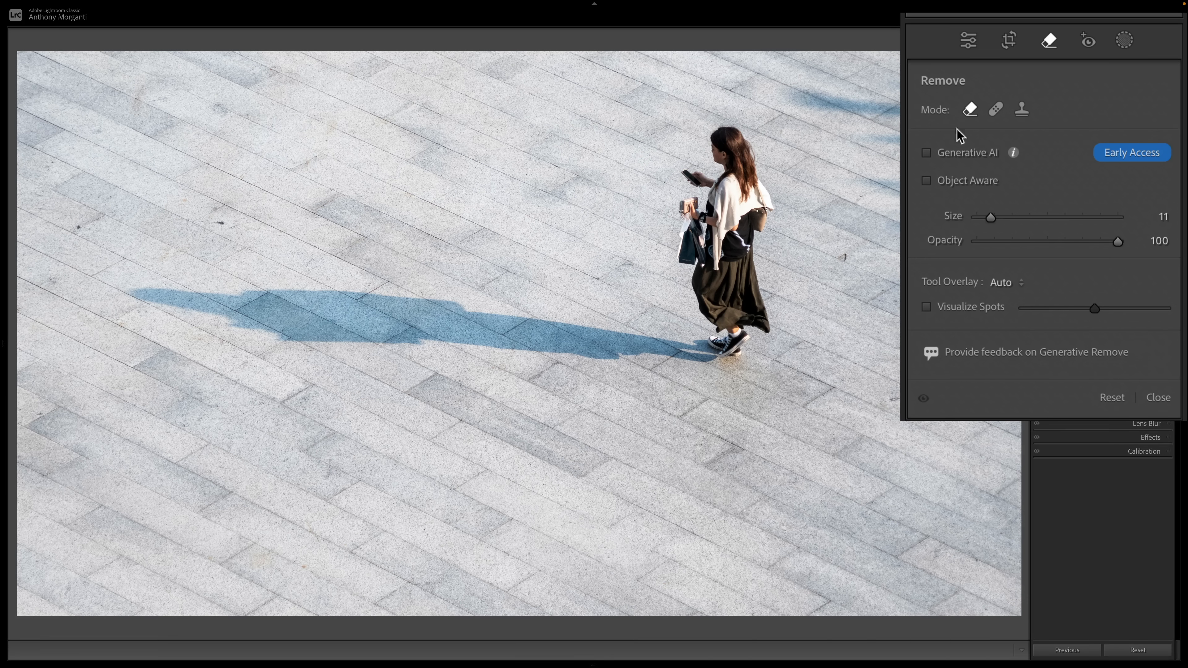
click(932, 153)
click(931, 180)
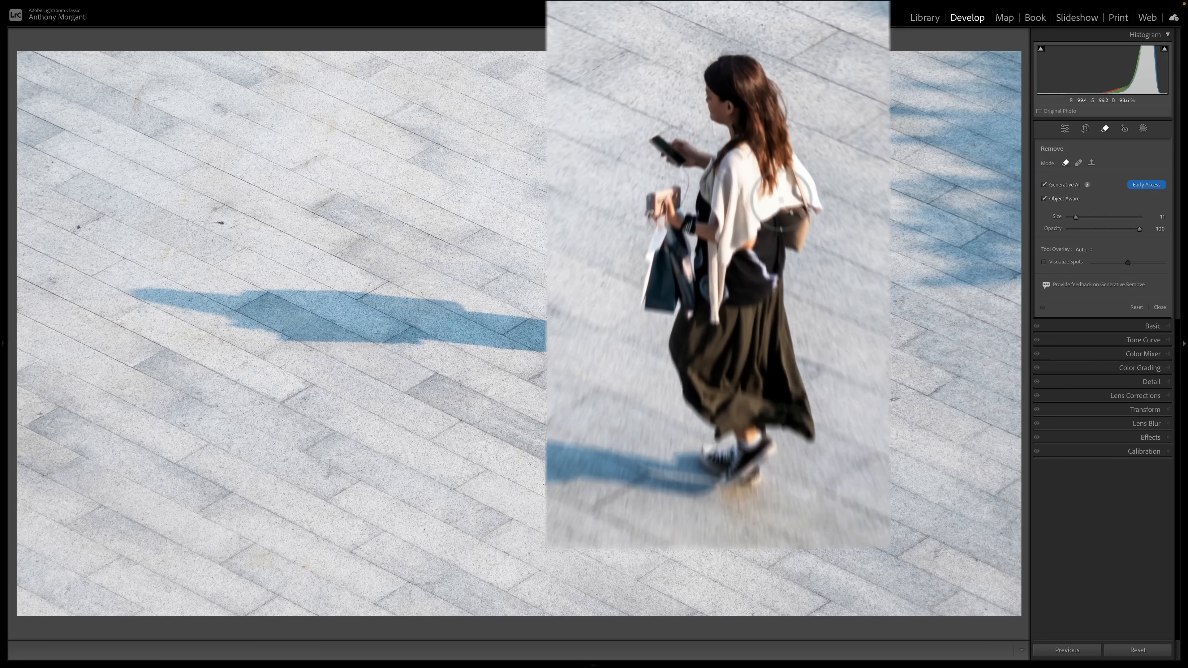
Step: Set the brush size to 9 and mark the walking woman for removal, leaving her shadow unmasked
key(bracketleft)
key(bracketleft)
mouse_move(790, 231)
mouse_down()
mouse_move(817, 260)
mouse_move(814, 213)
mouse_move(776, 113)
mouse_move(728, 89)
mouse_move(722, 160)
mouse_move(656, 163)
mouse_move(691, 184)
mouse_move(696, 208)
mouse_move(694, 236)
mouse_move(651, 234)
mouse_move(656, 369)
mouse_move(718, 548)
mouse_move(760, 539)
mouse_move(776, 511)
mouse_move(798, 506)
mouse_move(805, 261)
mouse_move(757, 154)
mouse_move(726, 239)
mouse_move(738, 263)
mouse_move(759, 225)
mouse_move(763, 485)
mouse_move(737, 501)
mouse_move(723, 481)
mouse_move(732, 292)
mouse_move(707, 264)
mouse_move(702, 402)
mouse_move(704, 276)
mouse_move(697, 336)
mouse_move(712, 501)
mouse_move(675, 529)
mouse_move(542, 515)
mouse_up()
mouse_move(584, 336)
mouse_down()
mouse_move(229, 287)
mouse_move(135, 297)
mouse_move(704, 364)
mouse_move(224, 321)
mouse_move(293, 338)
mouse_move(392, 330)
mouse_up()
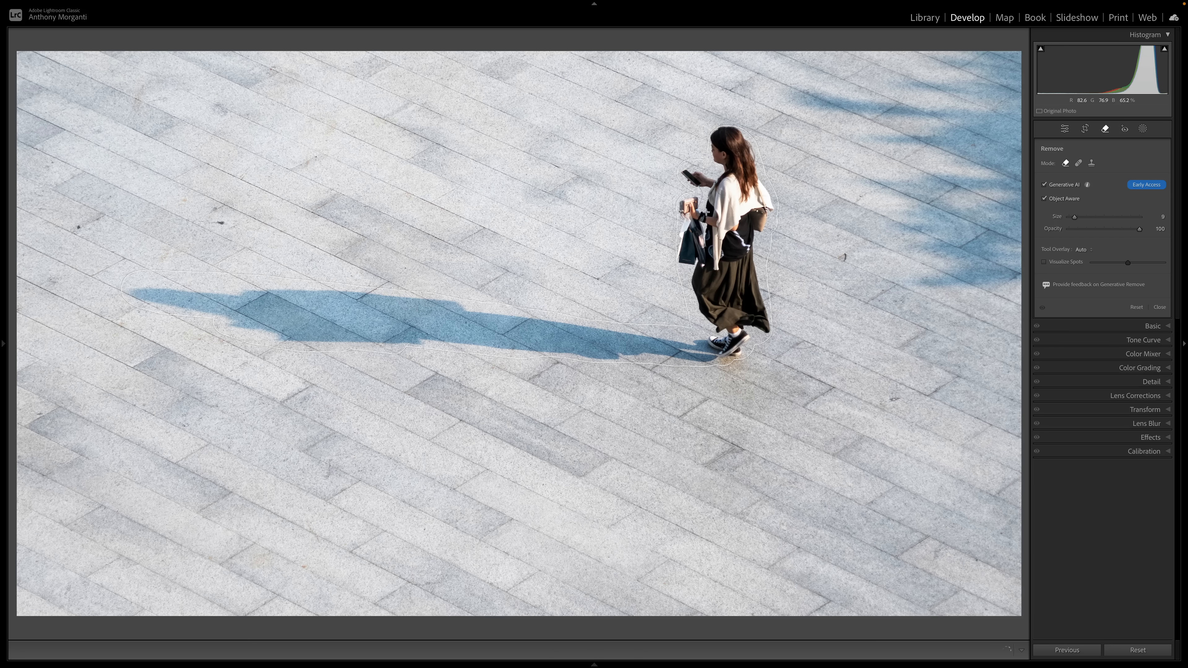
click(725, 212)
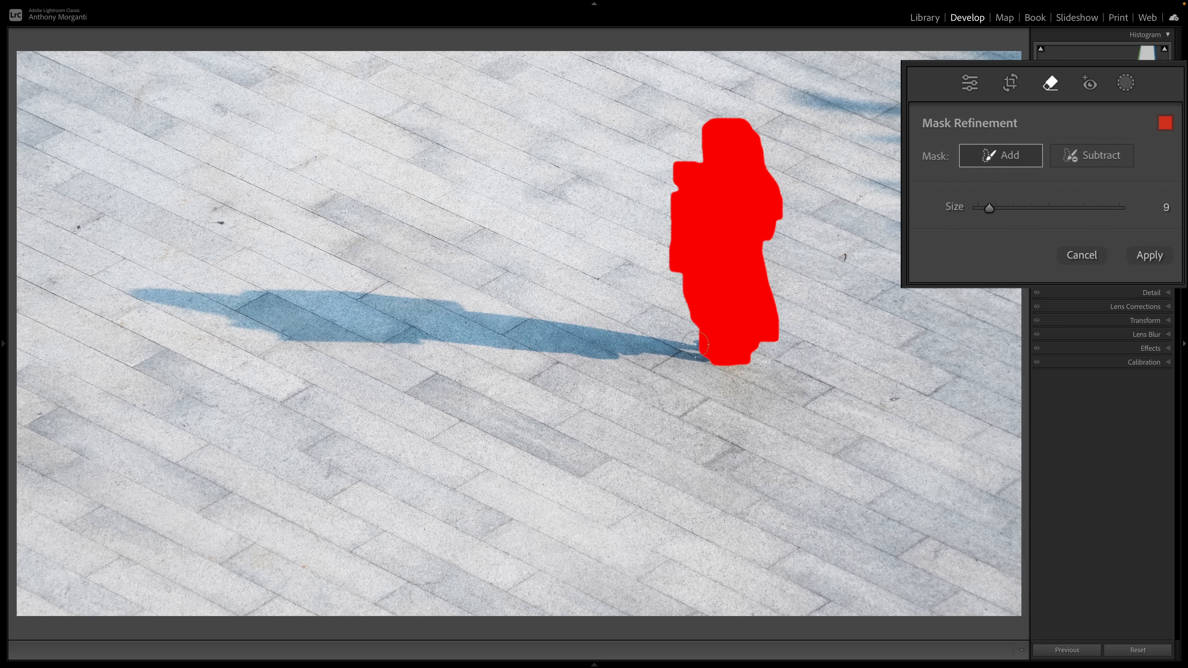
Step: Add the woman's whole shadow to the removal mask and apply the generative removal
mouse_move(690, 342)
mouse_down()
mouse_move(342, 291)
mouse_move(137, 291)
mouse_move(309, 337)
mouse_move(697, 352)
mouse_up()
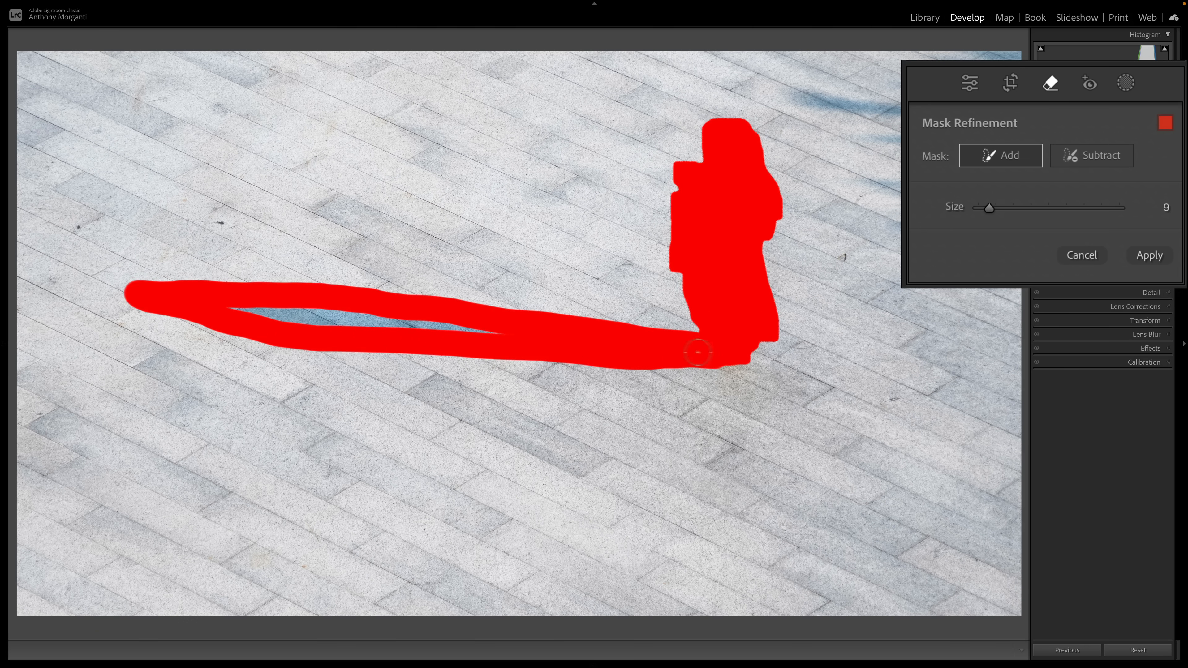
drag(509, 340, 232, 310)
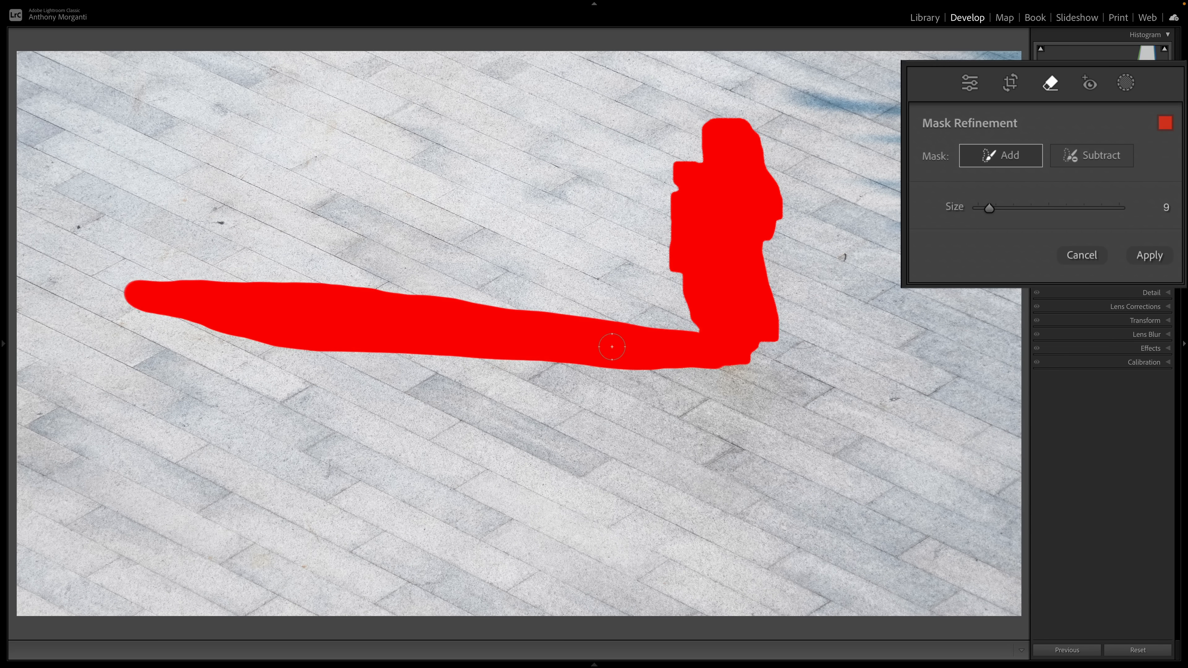
click(1148, 258)
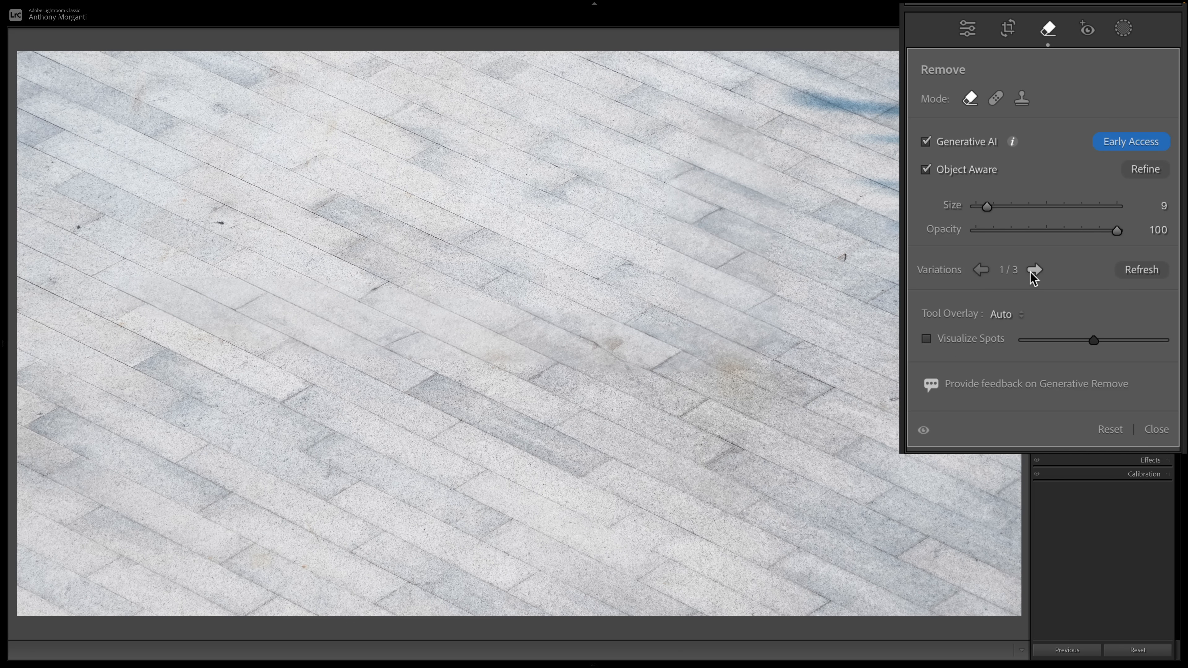
Step: Compare the three variations of the removal, return to the first, and inspect the pavement with Visualize Spots before turning it off
click(1033, 270)
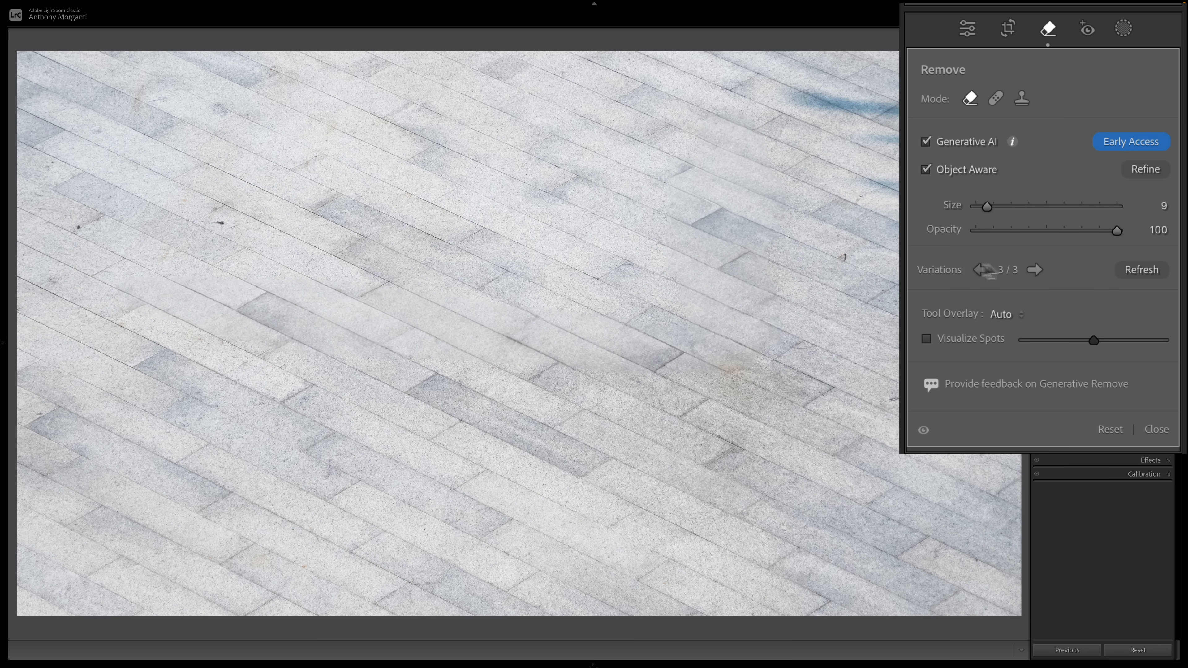
click(979, 270)
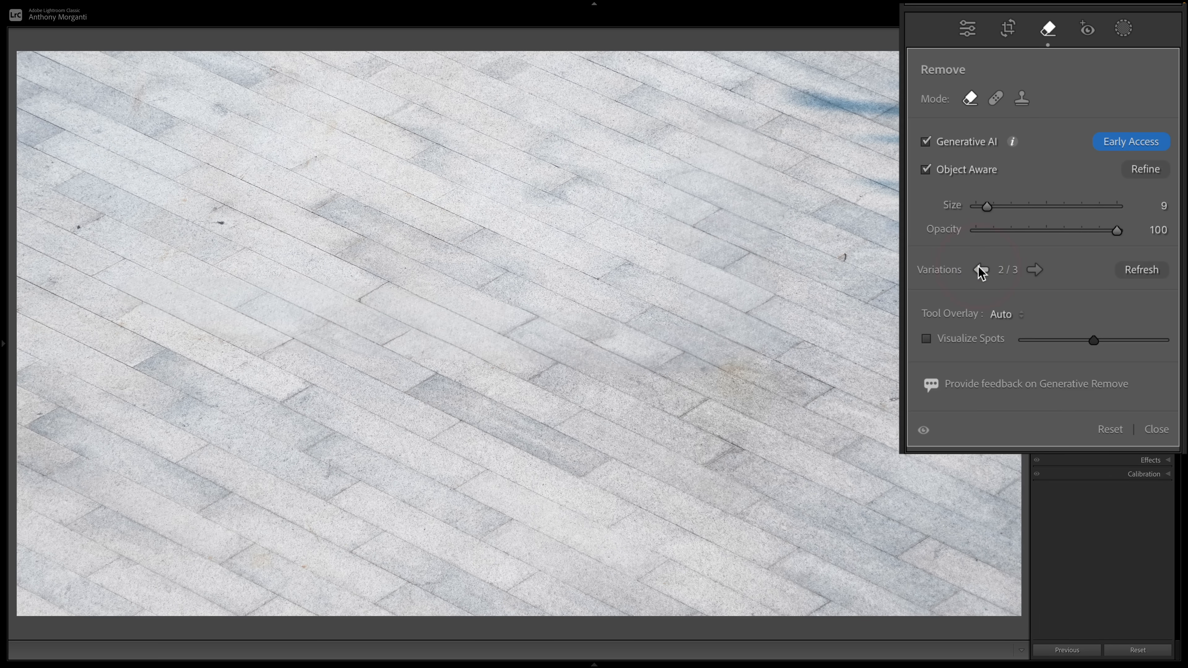
click(979, 269)
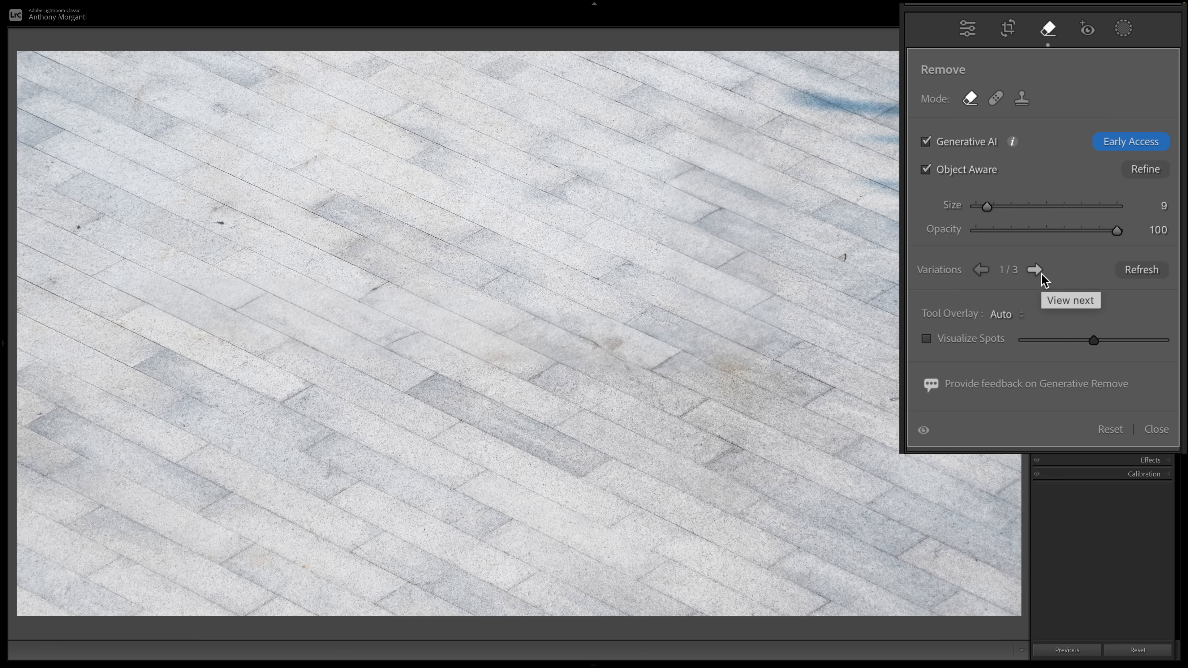
click(926, 338)
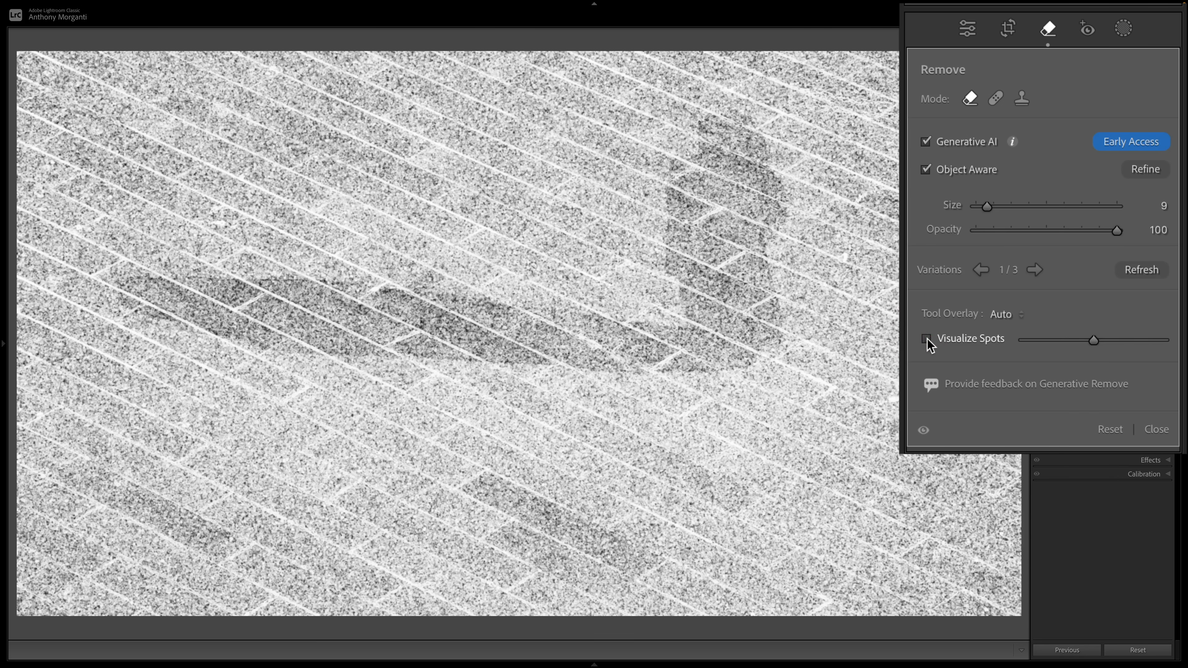
click(925, 338)
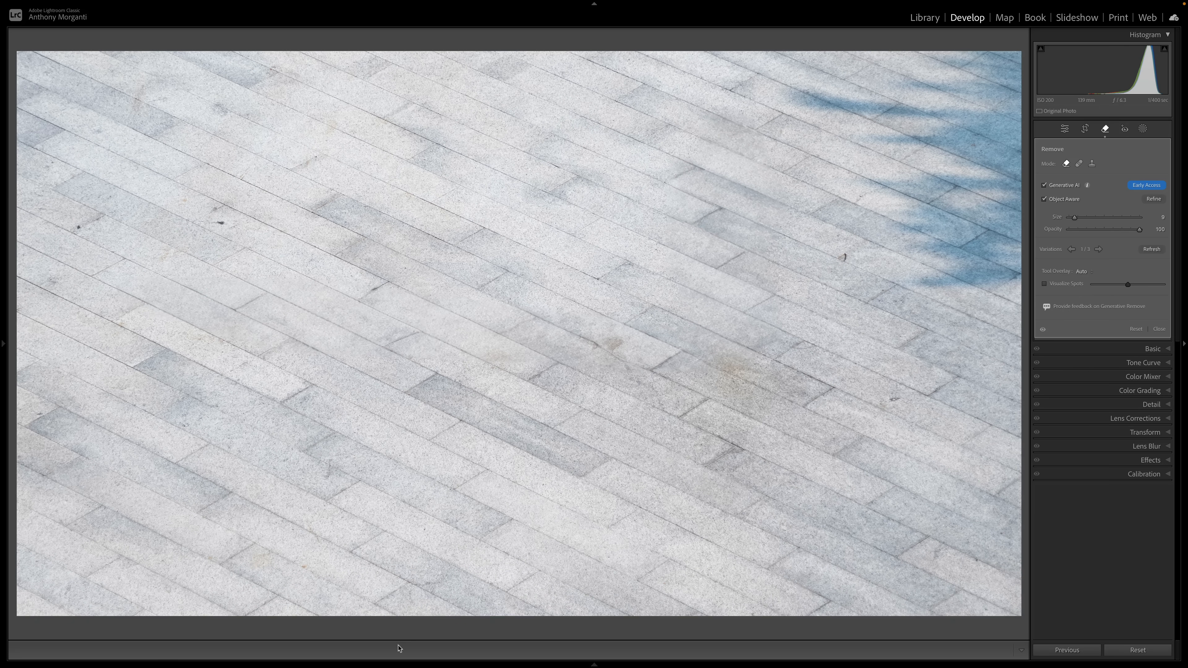
Step: Open the aerial parking lot photo and mask the red car, blue car, black car and white van with their shadows
mouse_move(350, 667)
click(132, 611)
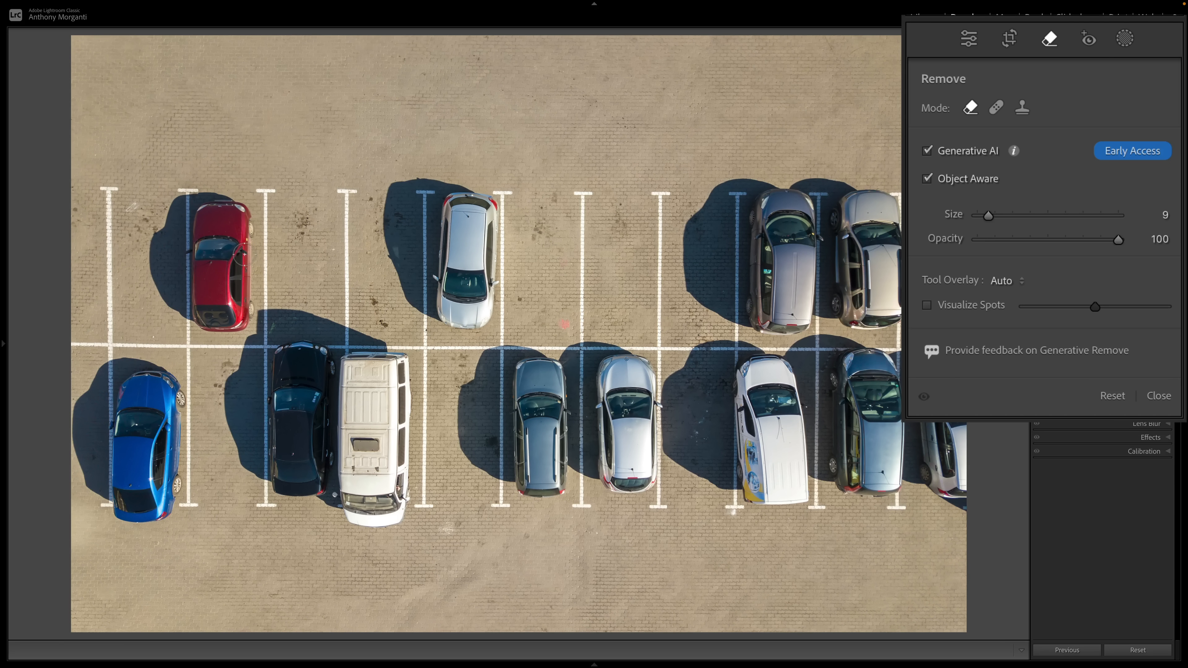
mouse_move(244, 253)
mouse_down()
mouse_move(244, 219)
mouse_move(227, 201)
mouse_move(175, 208)
mouse_move(154, 250)
mouse_move(166, 299)
mouse_move(193, 323)
mouse_move(233, 330)
mouse_move(242, 264)
mouse_move(244, 311)
mouse_move(224, 225)
mouse_move(201, 213)
mouse_move(182, 217)
mouse_move(175, 263)
mouse_move(199, 310)
mouse_move(226, 310)
mouse_move(213, 235)
mouse_move(196, 225)
mouse_move(208, 299)
mouse_move(190, 269)
mouse_up()
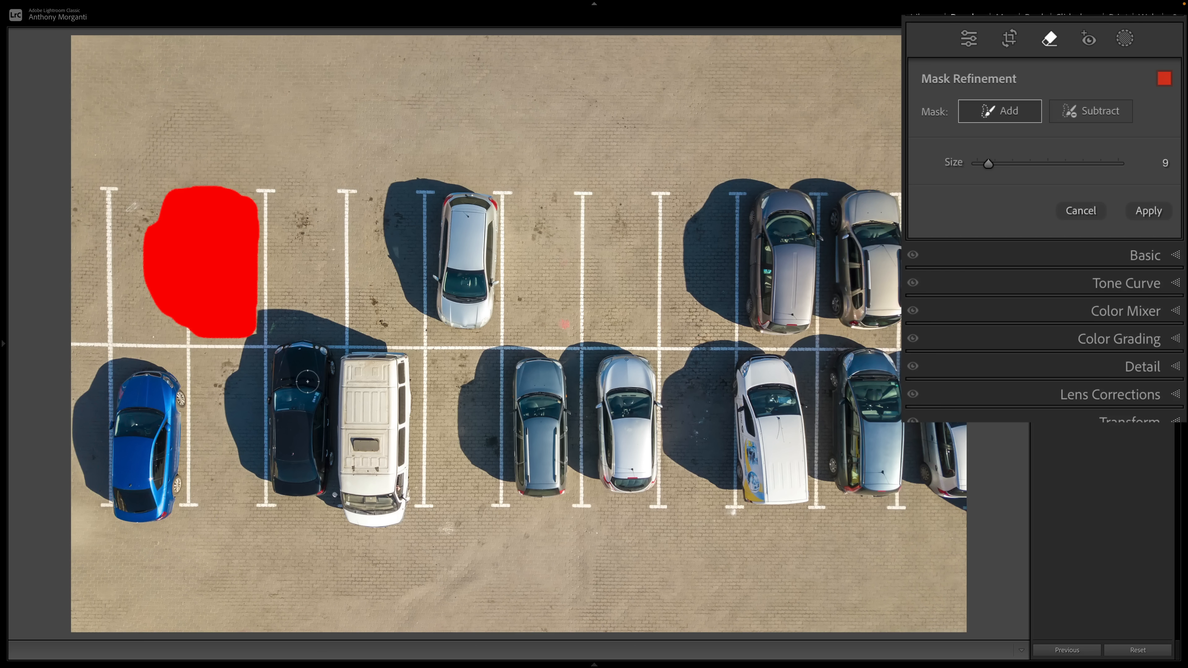
mouse_move(182, 391)
mouse_down()
mouse_move(116, 359)
mouse_move(83, 378)
mouse_move(76, 430)
mouse_move(96, 508)
mouse_move(133, 516)
mouse_move(161, 512)
mouse_move(176, 489)
mouse_move(180, 395)
mouse_move(108, 389)
mouse_move(97, 447)
mouse_move(109, 489)
mouse_move(143, 500)
mouse_move(161, 486)
mouse_move(157, 415)
mouse_move(136, 404)
mouse_move(118, 420)
mouse_move(115, 470)
mouse_move(137, 484)
mouse_move(144, 416)
mouse_move(124, 468)
mouse_up()
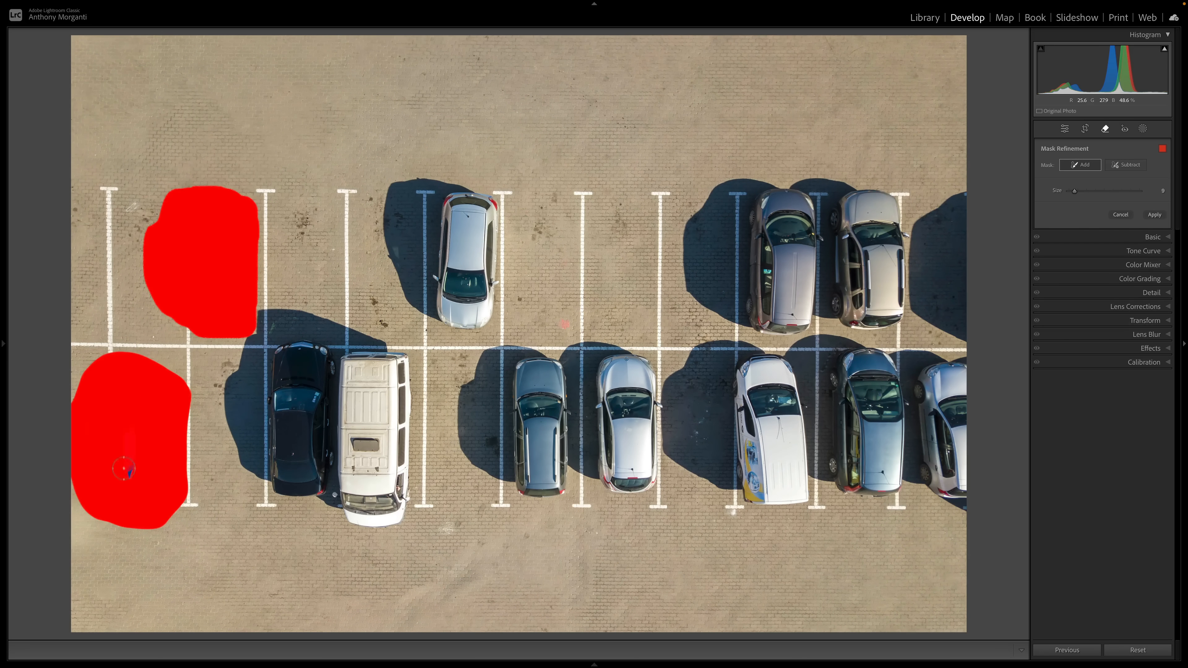
mouse_move(392, 357)
mouse_down()
mouse_move(261, 308)
mouse_move(230, 391)
mouse_move(249, 466)
mouse_move(366, 521)
mouse_move(398, 503)
mouse_move(402, 355)
mouse_move(267, 332)
mouse_move(246, 415)
mouse_move(254, 453)
mouse_move(326, 497)
mouse_move(381, 490)
mouse_move(386, 371)
mouse_move(313, 348)
mouse_move(263, 355)
mouse_move(255, 393)
mouse_move(267, 450)
mouse_move(332, 491)
mouse_move(366, 476)
mouse_move(368, 378)
mouse_move(357, 480)
mouse_move(350, 372)
mouse_move(343, 480)
mouse_up()
mouse_move(343, 372)
mouse_down()
mouse_move(279, 363)
mouse_move(270, 383)
mouse_move(322, 396)
mouse_move(329, 384)
mouse_move(275, 385)
mouse_move(283, 378)
mouse_move(264, 404)
mouse_move(324, 417)
mouse_move(291, 413)
mouse_move(286, 427)
mouse_move(330, 440)
mouse_move(265, 421)
mouse_move(329, 459)
mouse_move(293, 453)
mouse_up()
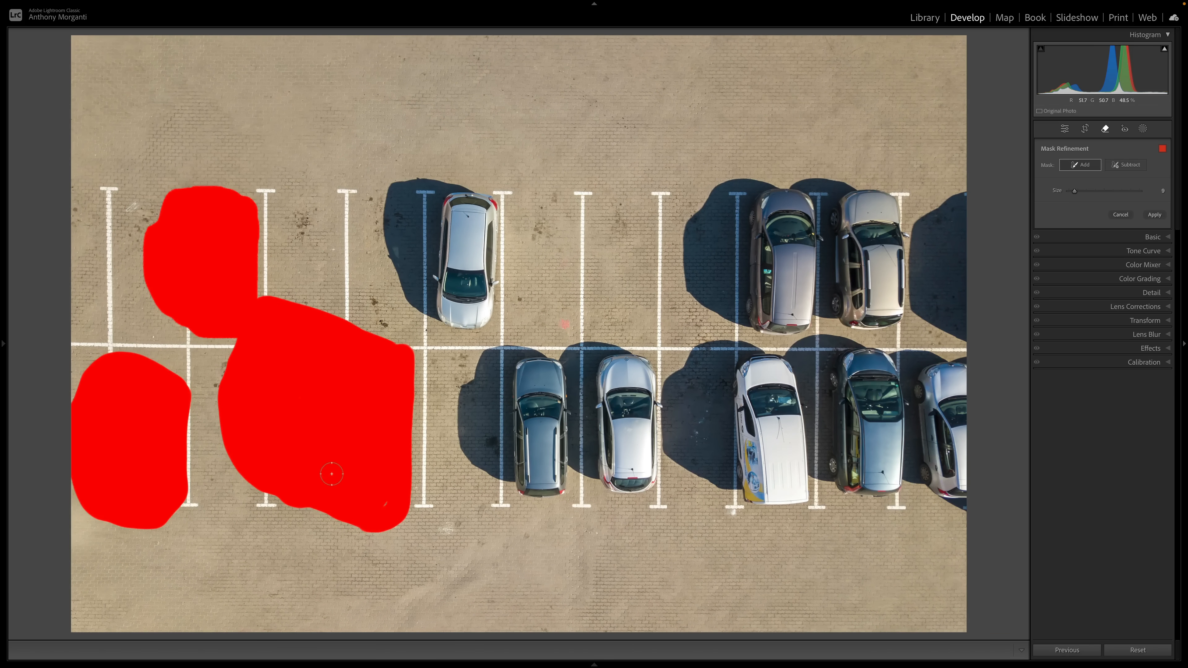
Step: Set the brush size to 14 and mask the white car in the upper row and the two middle cars below with their shadows
key(bracketright)
key(bracketright)
key(bracketleft)
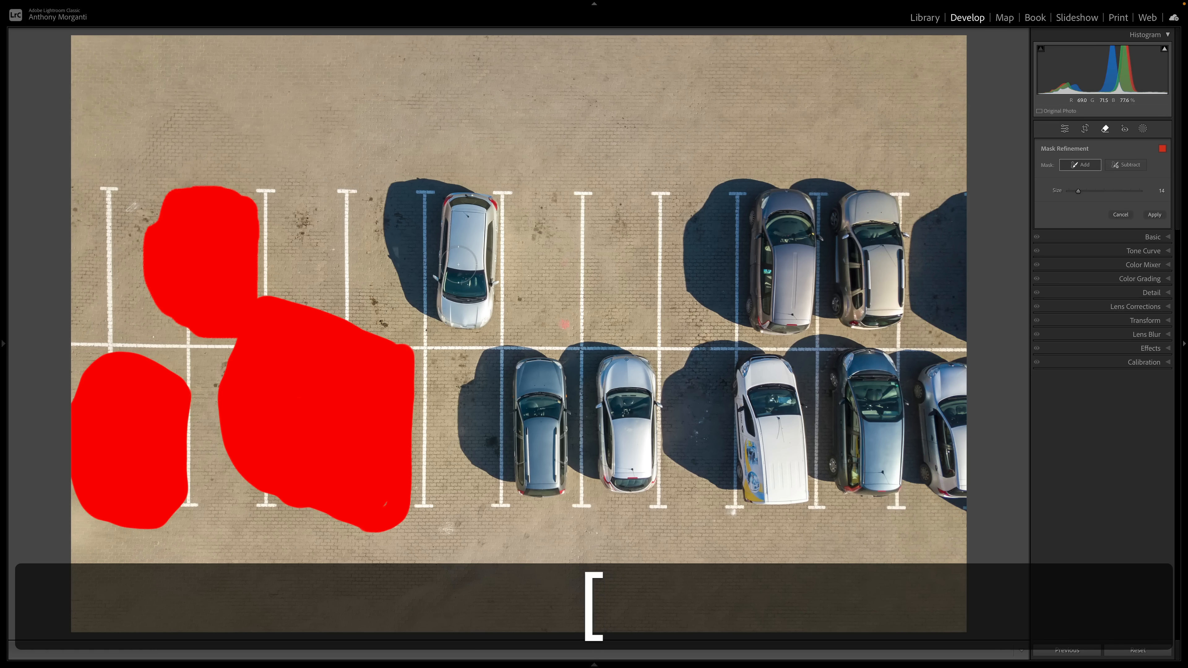
key(bracketright)
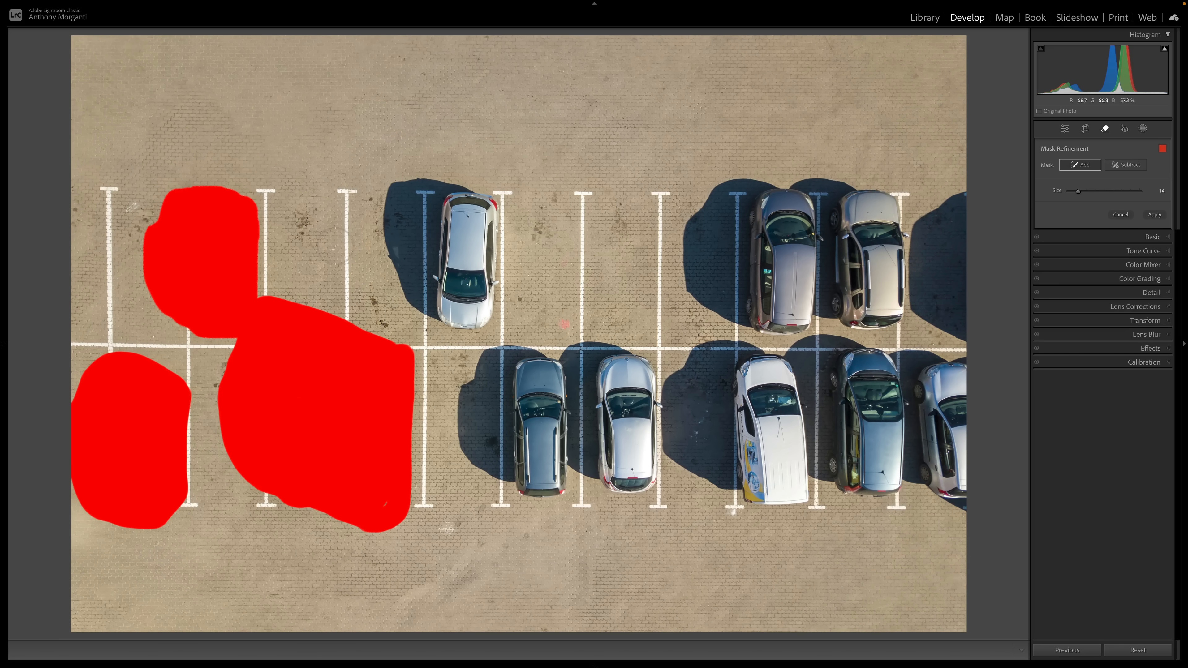
mouse_move(485, 320)
mouse_down()
mouse_move(484, 209)
mouse_move(422, 187)
mouse_move(395, 195)
mouse_move(416, 301)
mouse_move(470, 325)
mouse_move(459, 230)
mouse_move(424, 212)
mouse_move(416, 222)
mouse_move(449, 300)
mouse_move(442, 256)
mouse_up()
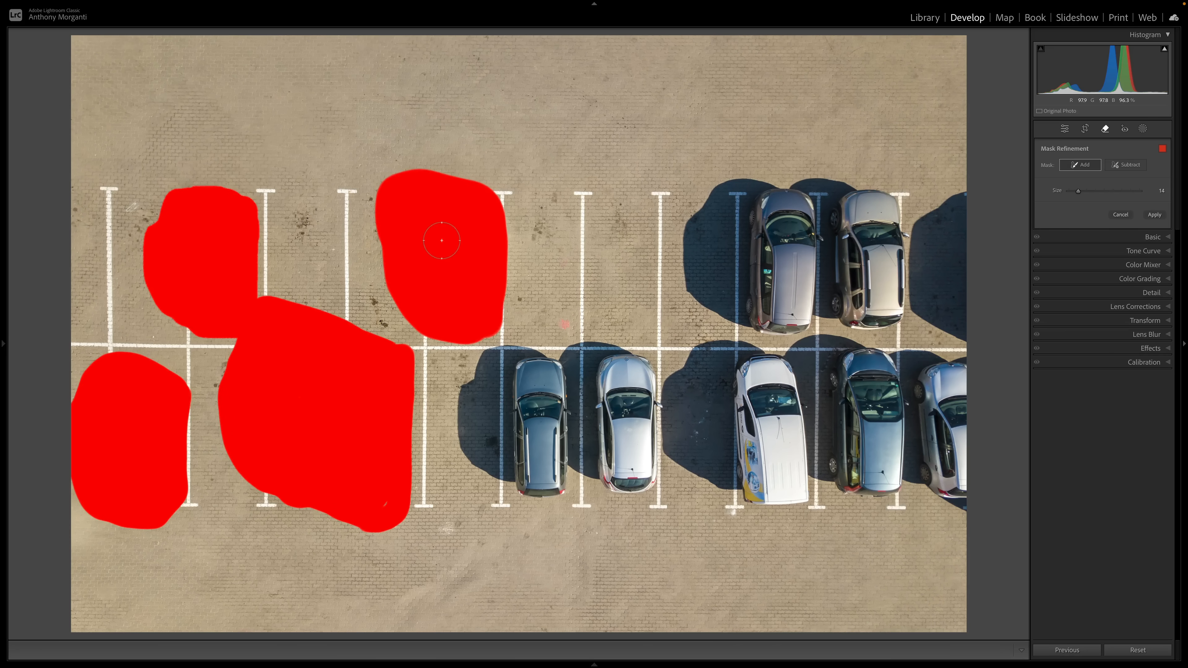
mouse_move(552, 368)
mouse_down()
mouse_move(491, 362)
mouse_move(475, 378)
mouse_move(472, 438)
mouse_move(485, 457)
mouse_move(551, 486)
mouse_move(555, 455)
mouse_move(613, 481)
mouse_move(645, 474)
mouse_move(647, 405)
mouse_move(604, 349)
mouse_move(495, 397)
mouse_move(604, 386)
mouse_move(612, 400)
mouse_move(601, 371)
mouse_move(628, 451)
mouse_move(562, 414)
mouse_move(581, 424)
mouse_move(552, 439)
mouse_move(510, 437)
mouse_move(539, 451)
mouse_move(548, 418)
mouse_move(495, 421)
mouse_up()
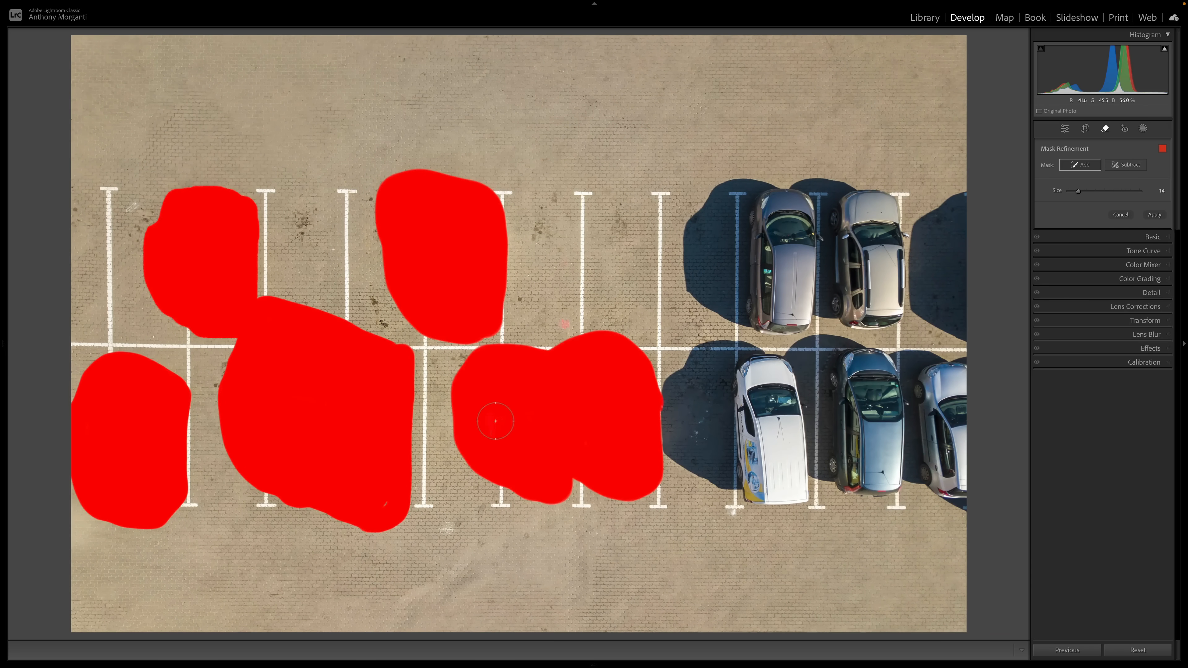
Step: Mask all remaining vehicles and shadows on the right side of the lot and apply the generative removal
mouse_move(755, 476)
mouse_down()
mouse_move(718, 475)
mouse_move(669, 441)
mouse_move(671, 404)
mouse_up()
mouse_move(688, 374)
mouse_down()
mouse_move(740, 353)
mouse_move(775, 370)
mouse_move(708, 393)
mouse_move(692, 419)
mouse_move(746, 457)
mouse_move(729, 413)
mouse_move(751, 395)
mouse_move(765, 406)
mouse_move(755, 494)
mouse_move(800, 493)
mouse_move(810, 464)
mouse_move(967, 493)
mouse_move(961, 370)
mouse_move(809, 345)
mouse_move(782, 387)
mouse_move(869, 387)
mouse_move(908, 396)
mouse_move(825, 389)
mouse_move(986, 416)
mouse_move(819, 412)
mouse_move(943, 422)
mouse_move(920, 396)
mouse_move(952, 446)
mouse_move(937, 462)
mouse_move(842, 442)
mouse_move(889, 441)
mouse_move(917, 441)
mouse_move(781, 465)
mouse_up()
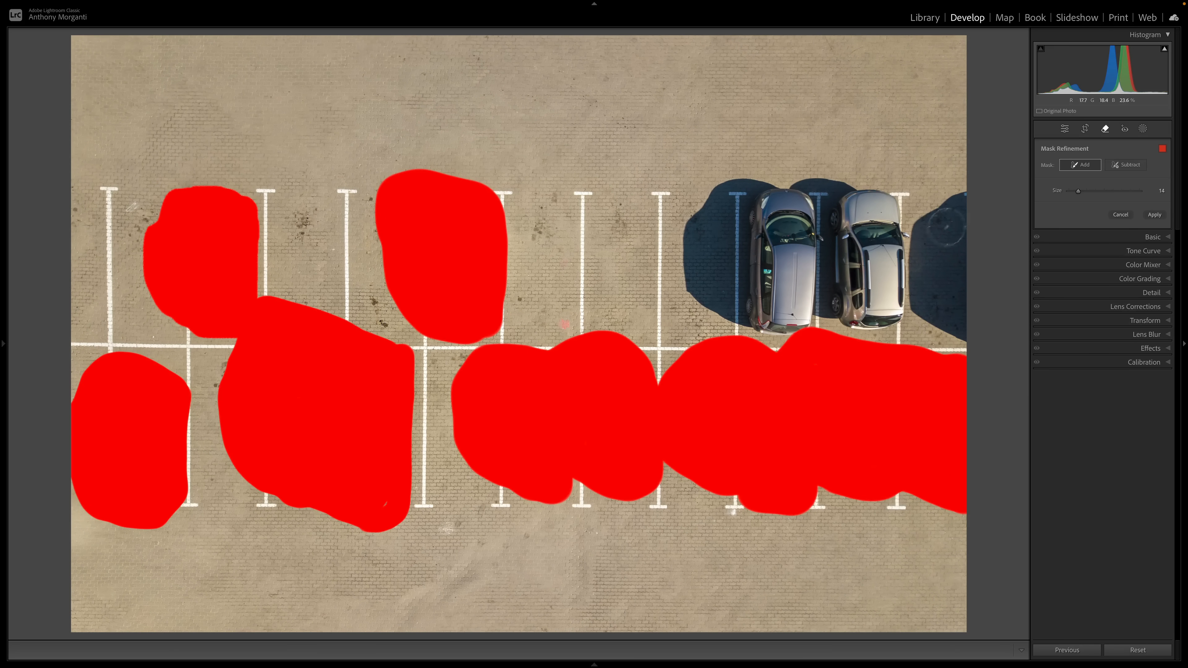
click(881, 209)
mouse_move(880, 208)
mouse_down()
mouse_move(821, 193)
mouse_move(723, 194)
mouse_move(693, 240)
mouse_move(719, 307)
mouse_move(791, 325)
mouse_move(837, 308)
mouse_move(880, 318)
mouse_move(846, 315)
mouse_move(891, 312)
mouse_move(885, 217)
mouse_move(868, 282)
mouse_move(852, 221)
mouse_move(847, 302)
mouse_move(834, 239)
mouse_move(823, 256)
mouse_move(825, 218)
mouse_move(800, 297)
mouse_move(750, 289)
mouse_move(727, 272)
mouse_move(720, 241)
mouse_move(743, 218)
mouse_move(806, 223)
mouse_move(762, 252)
mouse_move(783, 266)
mouse_move(745, 263)
mouse_up()
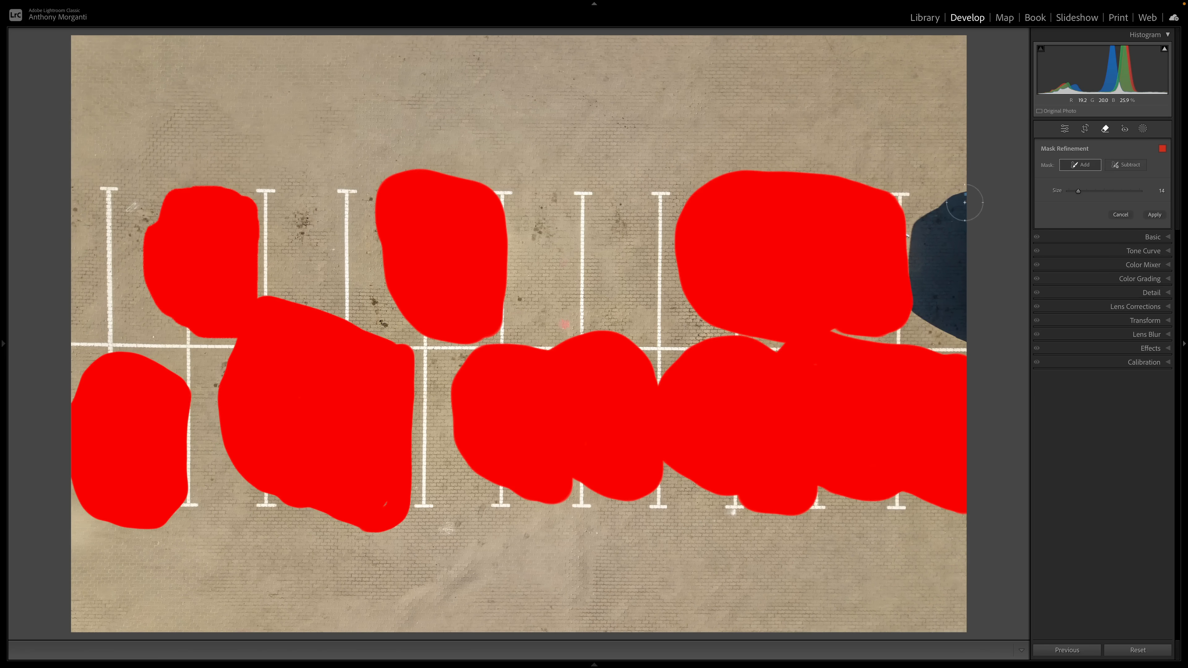
mouse_move(954, 196)
mouse_down()
mouse_move(924, 253)
mouse_move(929, 309)
mouse_move(956, 322)
mouse_move(941, 244)
mouse_move(942, 290)
mouse_move(960, 285)
mouse_up()
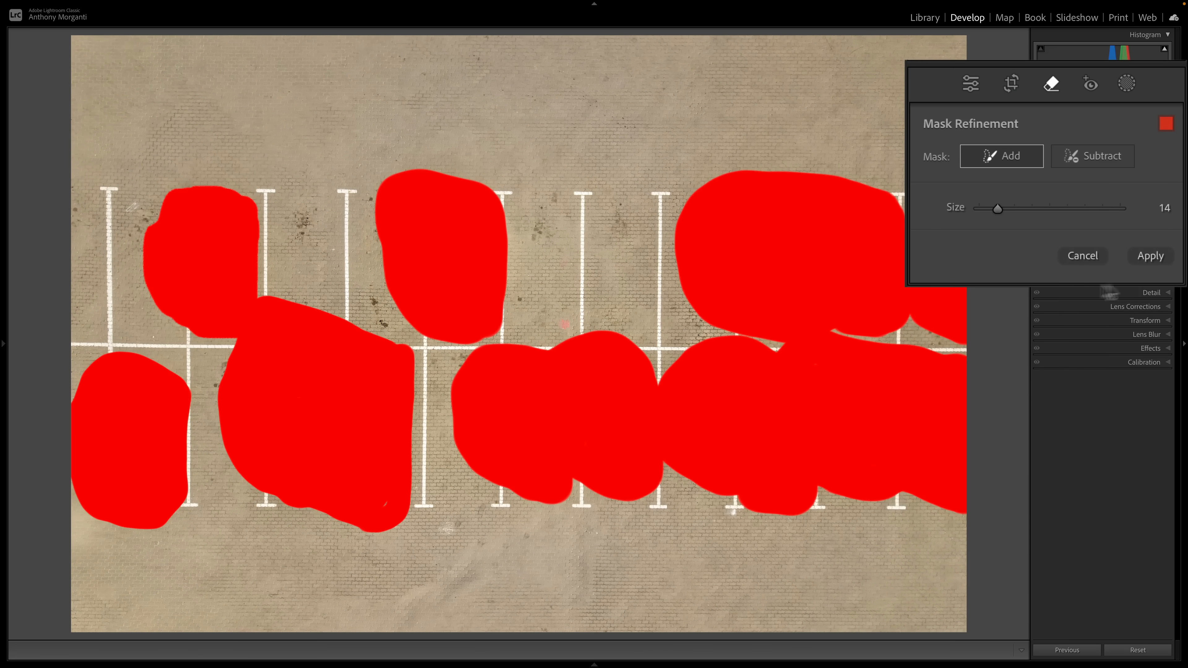
click(1149, 260)
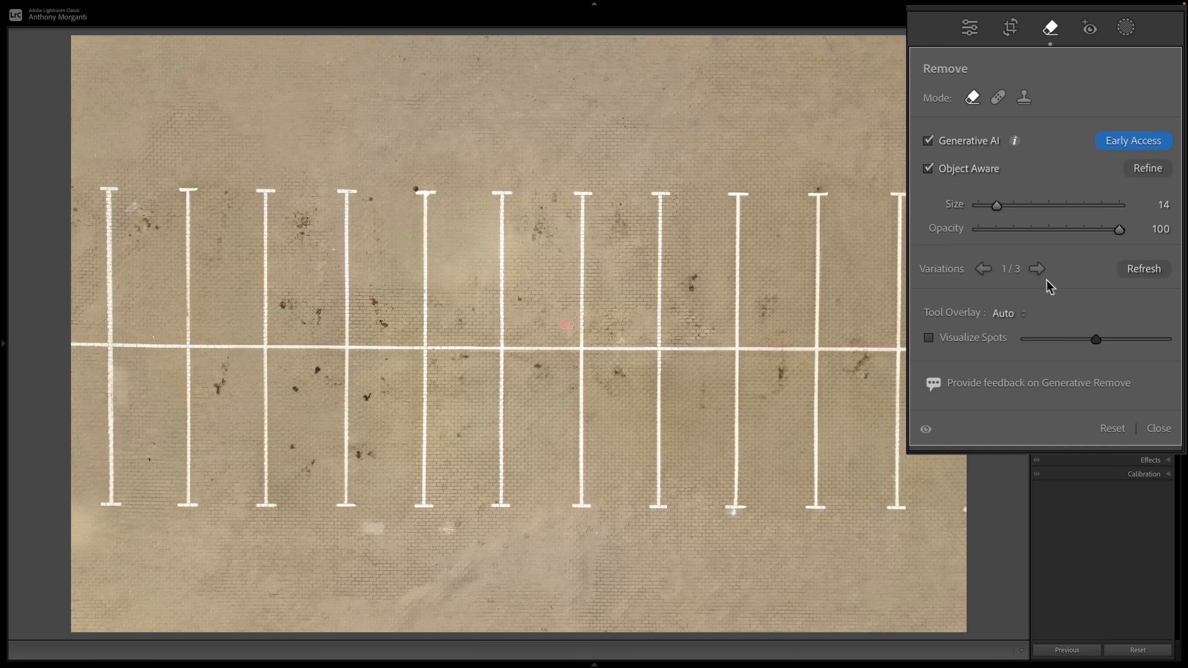
Step: Compare the three variations of the emptied parking lot and choose the third one
click(1036, 269)
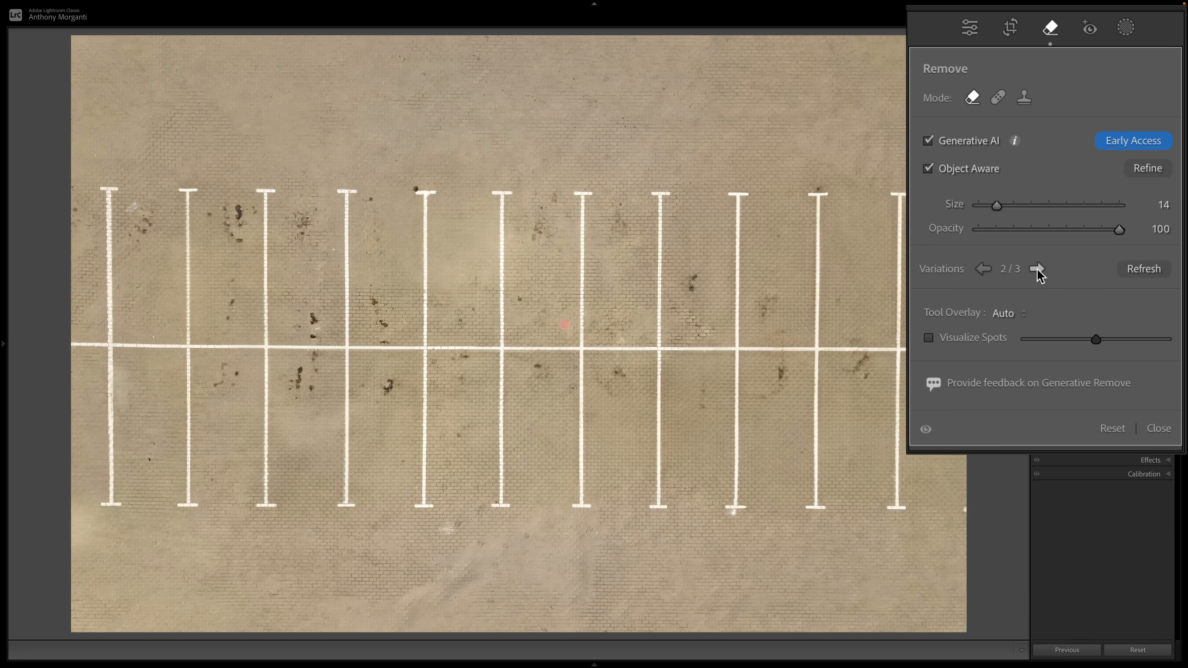
click(1037, 269)
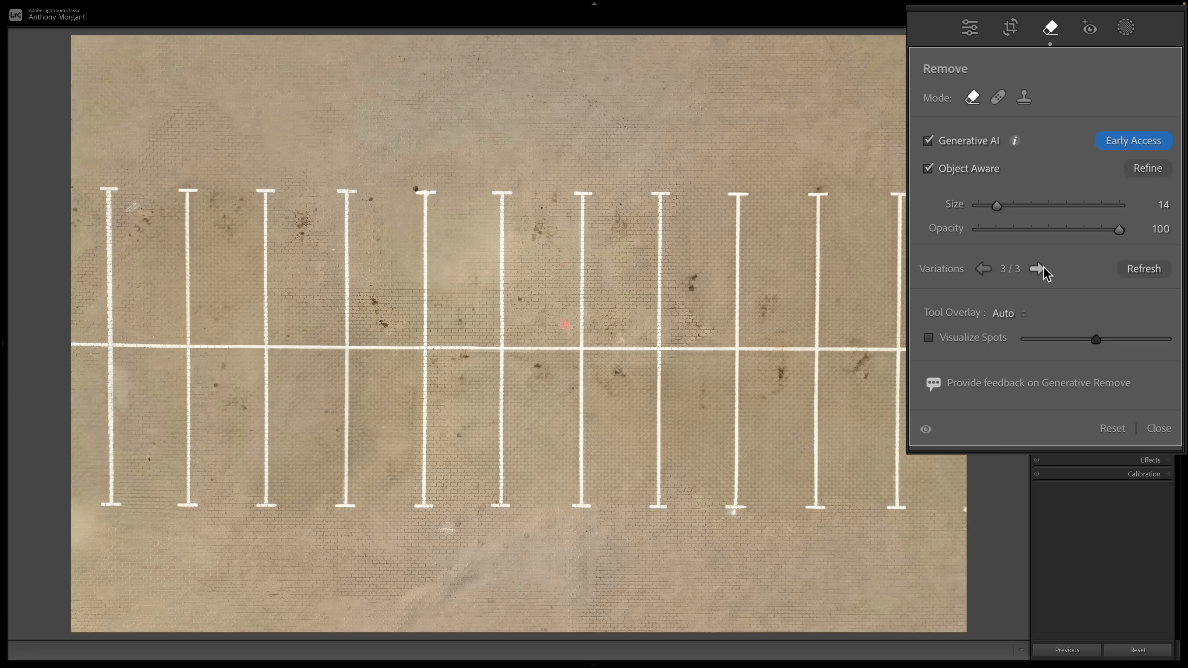
click(984, 269)
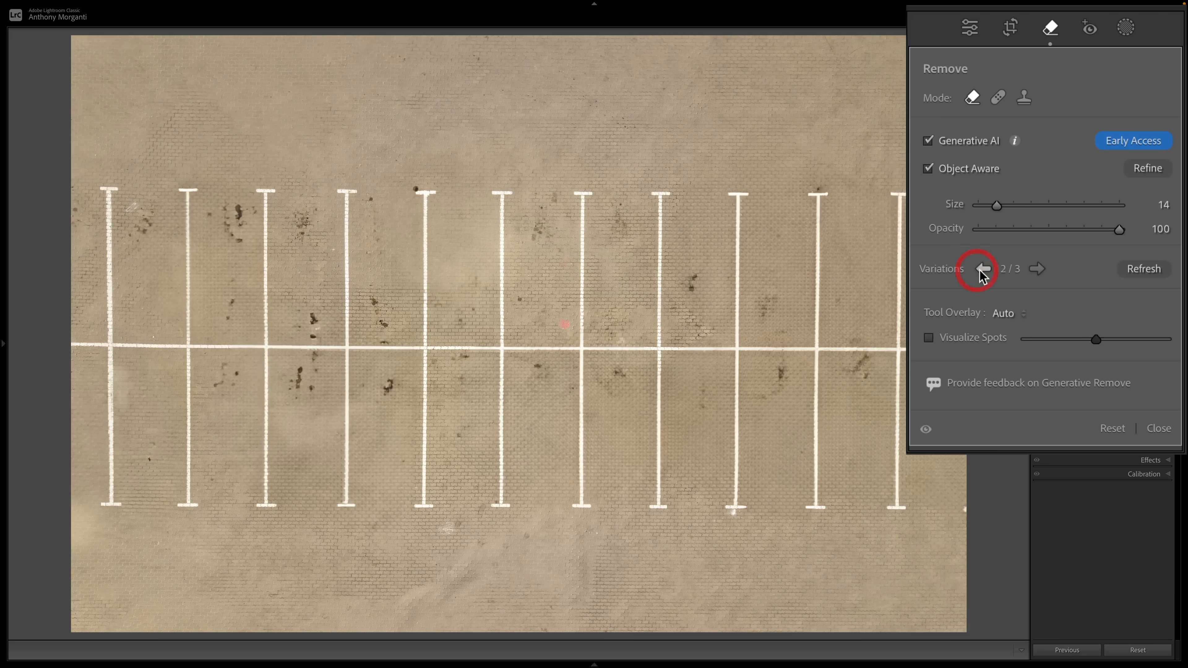
click(984, 269)
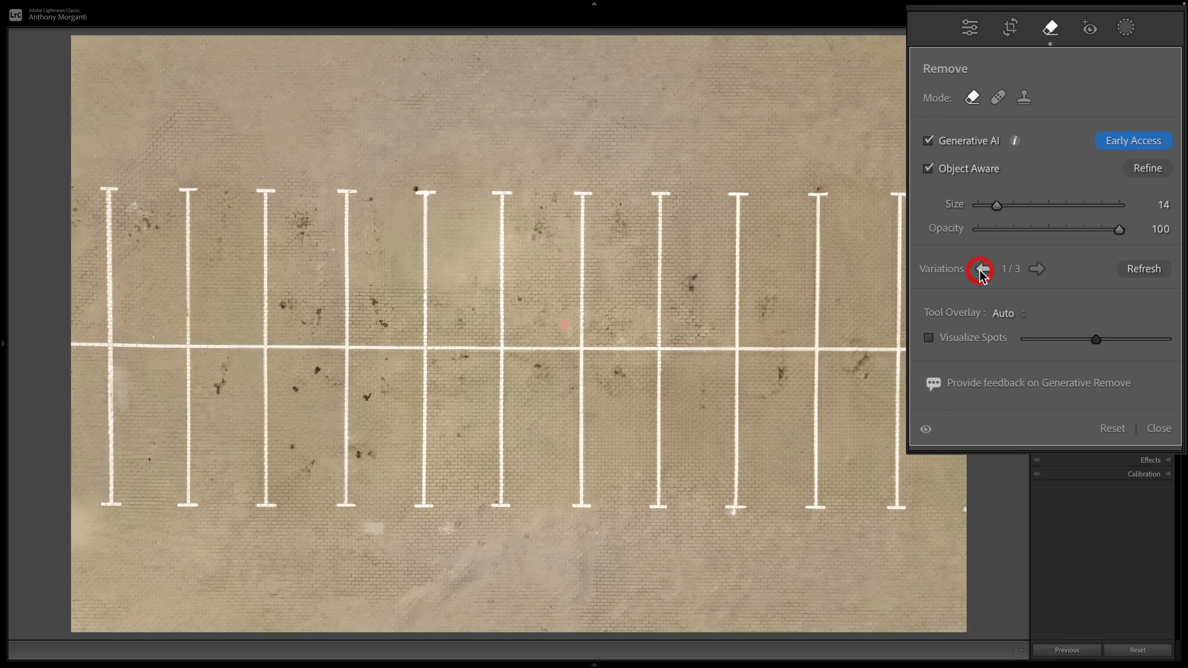
click(1037, 269)
click(1038, 269)
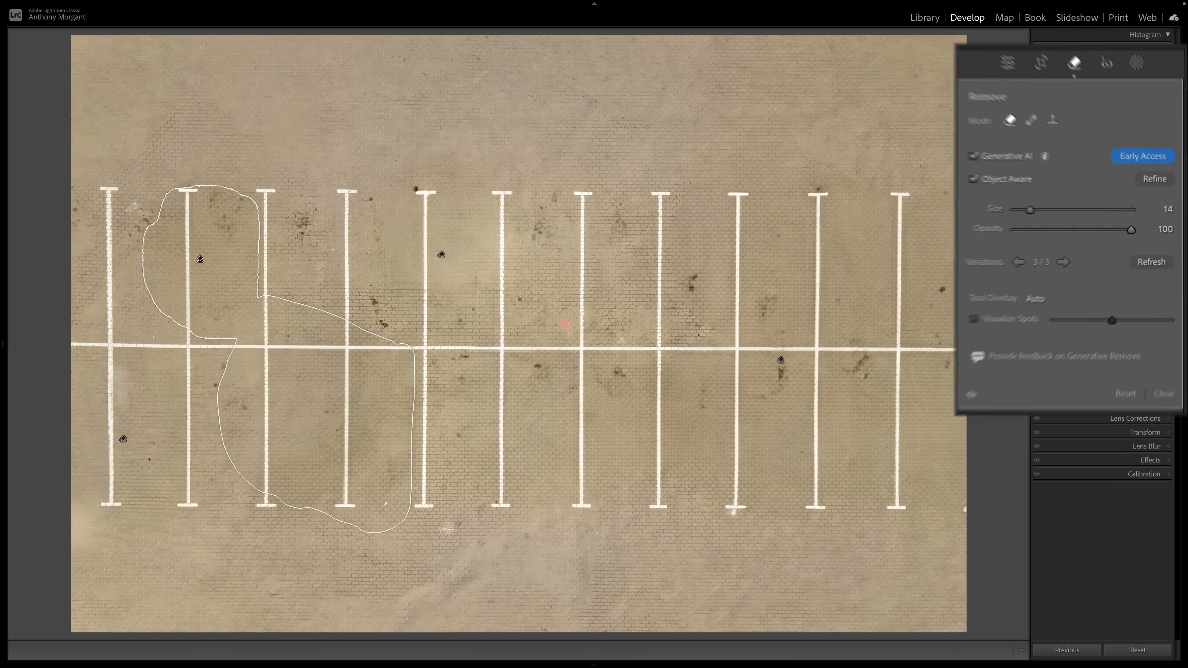
Step: Open the brick wall selfie photo, mask the woman with a size 23 brush, and apply the generative removal
mouse_move(591, 664)
click(193, 619)
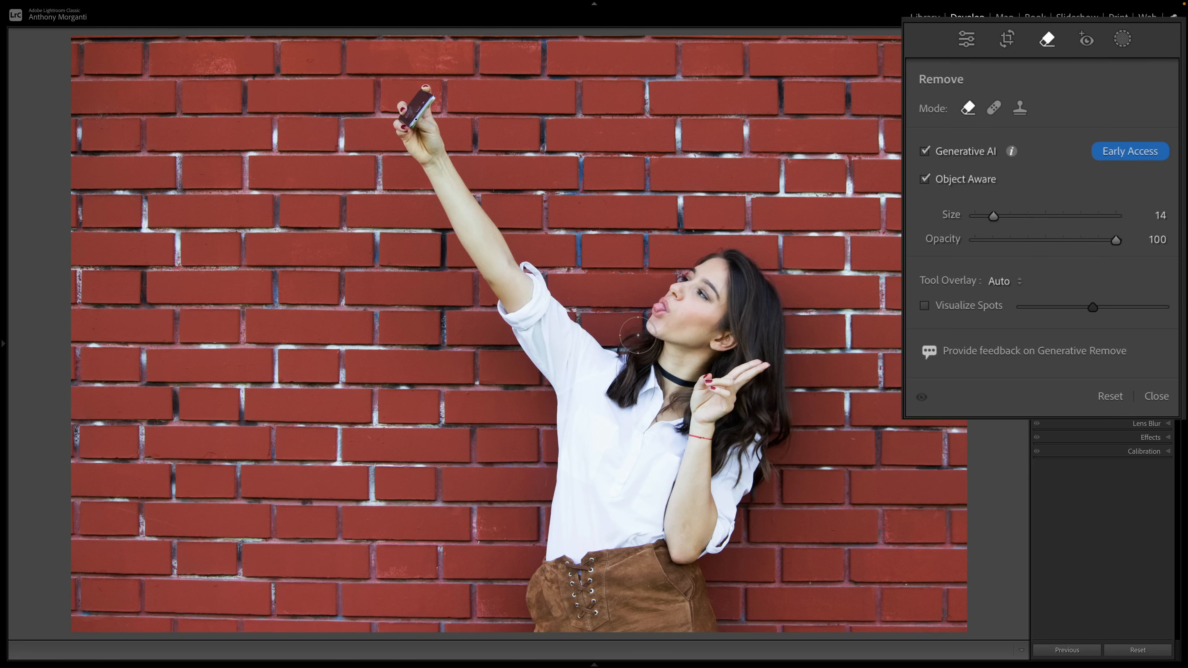
key(bracketright)
key(bracketright)
key(bracketright)
mouse_move(767, 302)
mouse_down()
mouse_move(745, 280)
mouse_move(706, 275)
mouse_move(670, 291)
mouse_move(677, 316)
mouse_move(642, 339)
mouse_move(589, 336)
mouse_move(530, 288)
mouse_move(504, 213)
mouse_move(463, 173)
mouse_move(432, 97)
mouse_move(408, 92)
mouse_move(418, 108)
mouse_move(395, 133)
mouse_move(440, 165)
mouse_move(551, 353)
mouse_move(564, 522)
mouse_move(540, 620)
mouse_move(700, 633)
mouse_move(690, 560)
mouse_move(763, 452)
mouse_move(764, 329)
mouse_up()
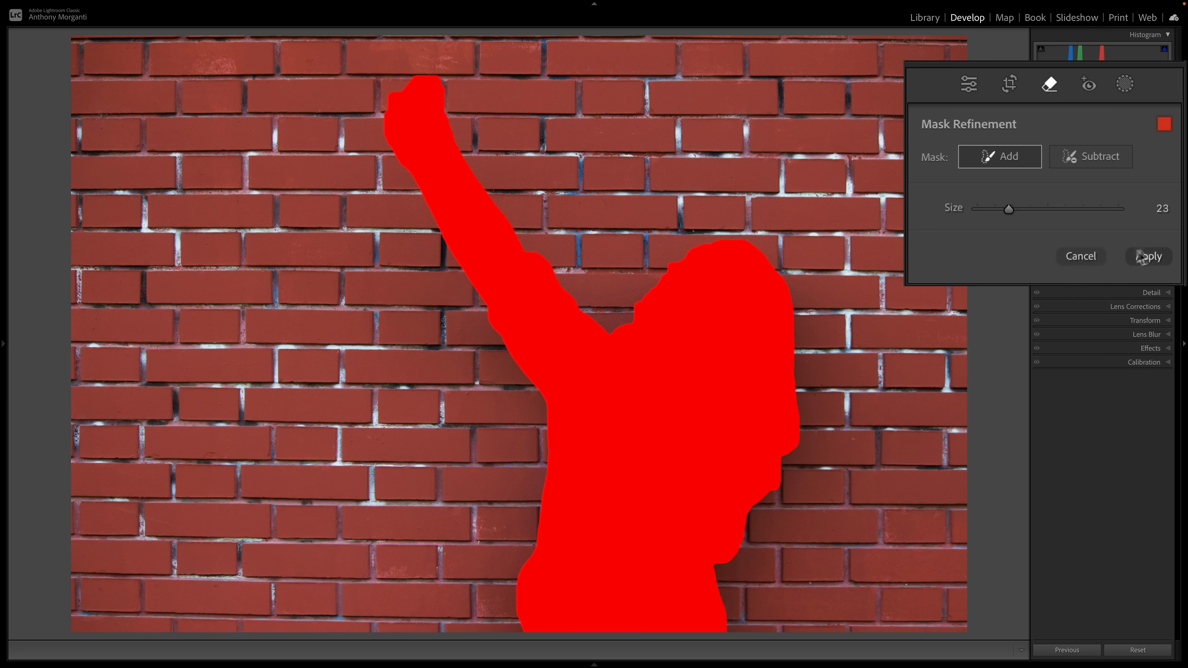
click(1149, 256)
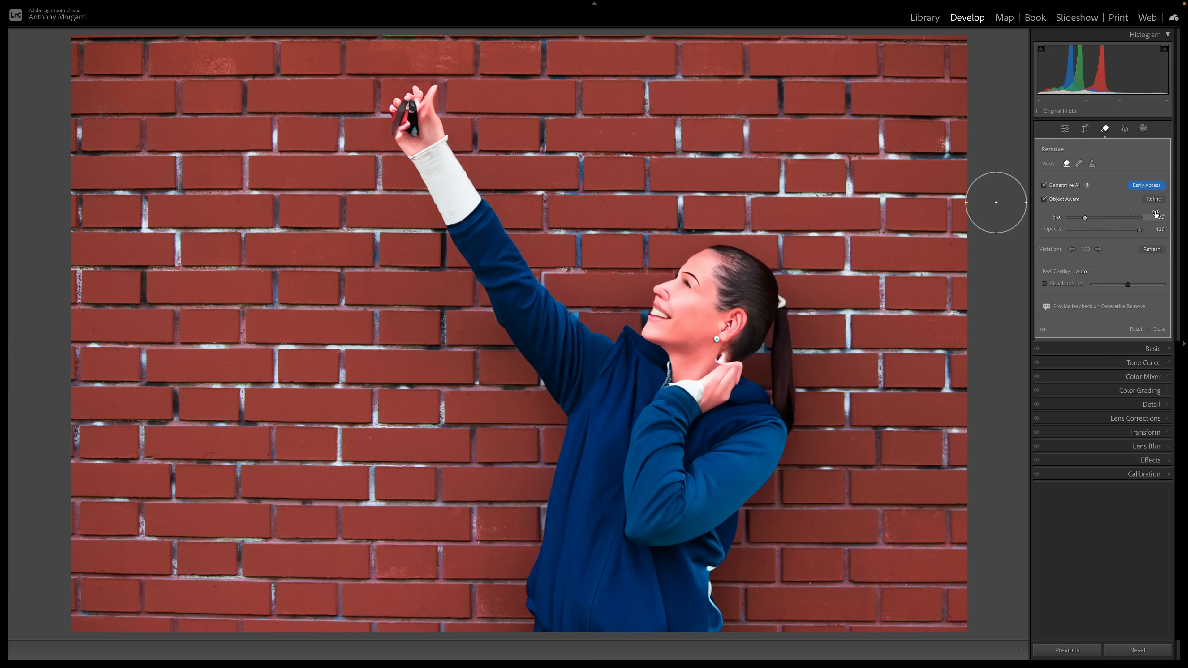
Step: Browse the variations of the brick wall removal through to the third one
click(1099, 250)
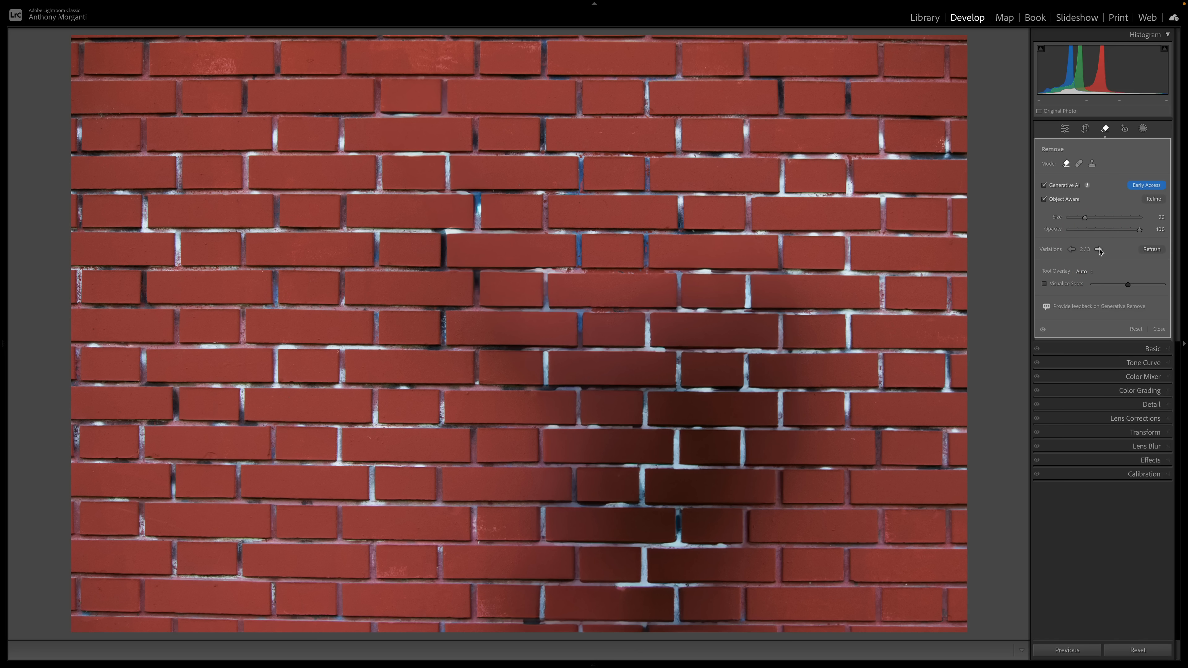
click(1098, 250)
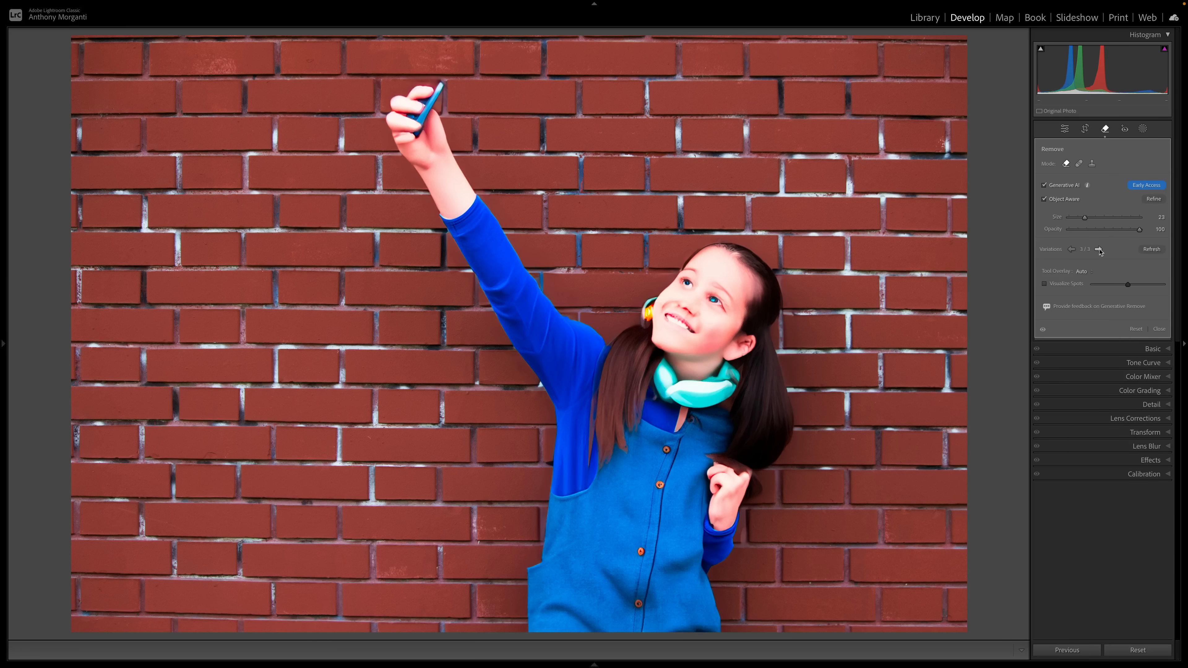
Step: Switch the brick wall removal back to a variation that shows only the wall, without a person
click(1072, 249)
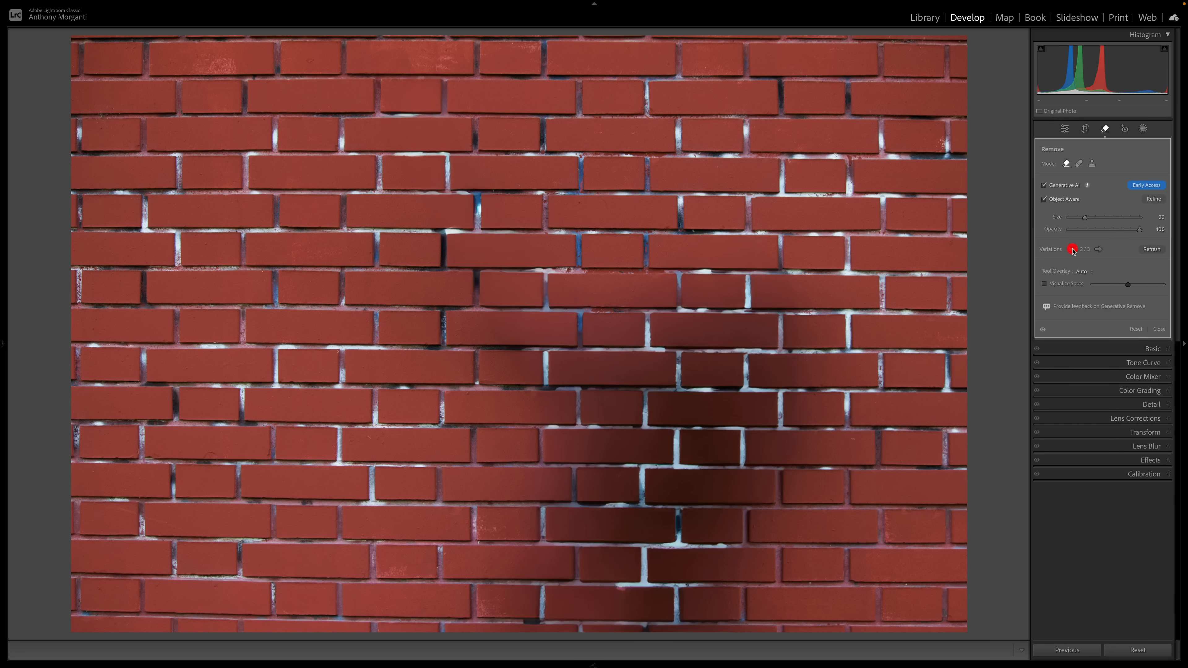
click(1098, 249)
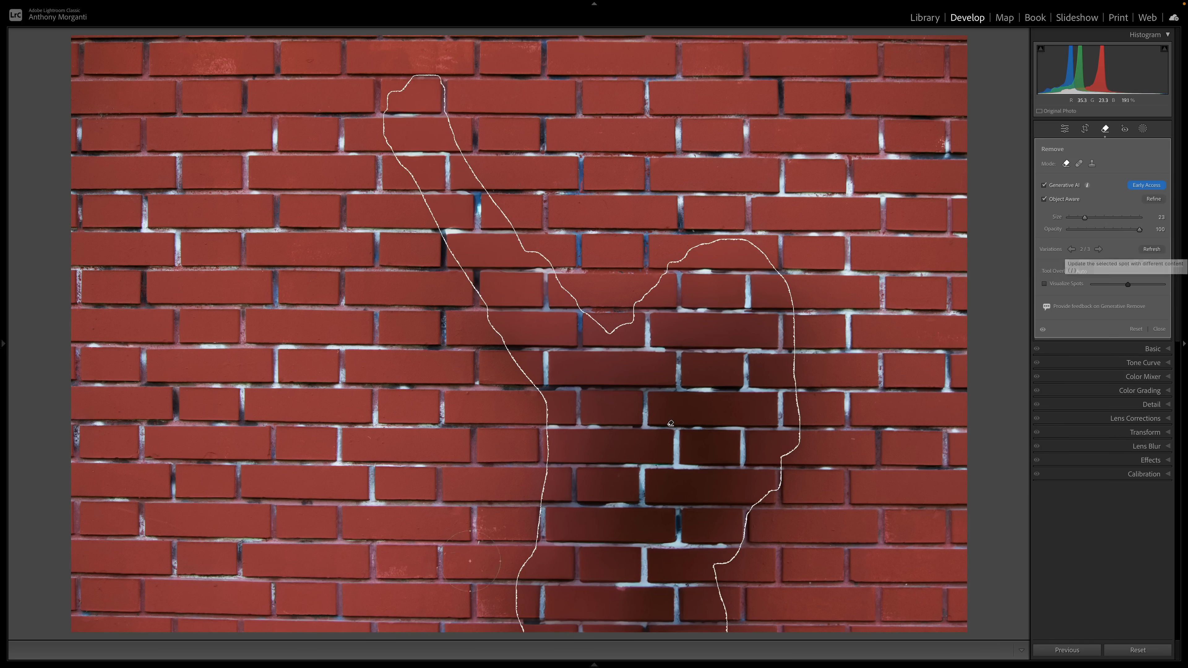
Step: Open the city street photo, mask the woman and her bags with a size 23 brush, and apply the generative removal
mouse_move(416, 662)
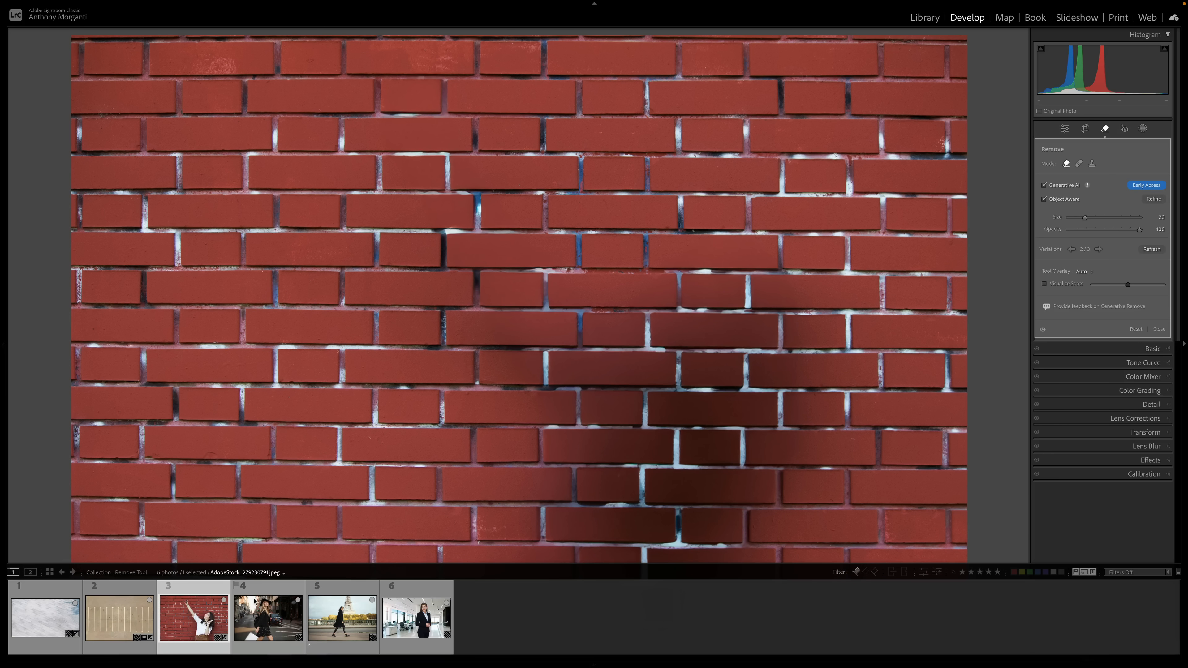
click(275, 617)
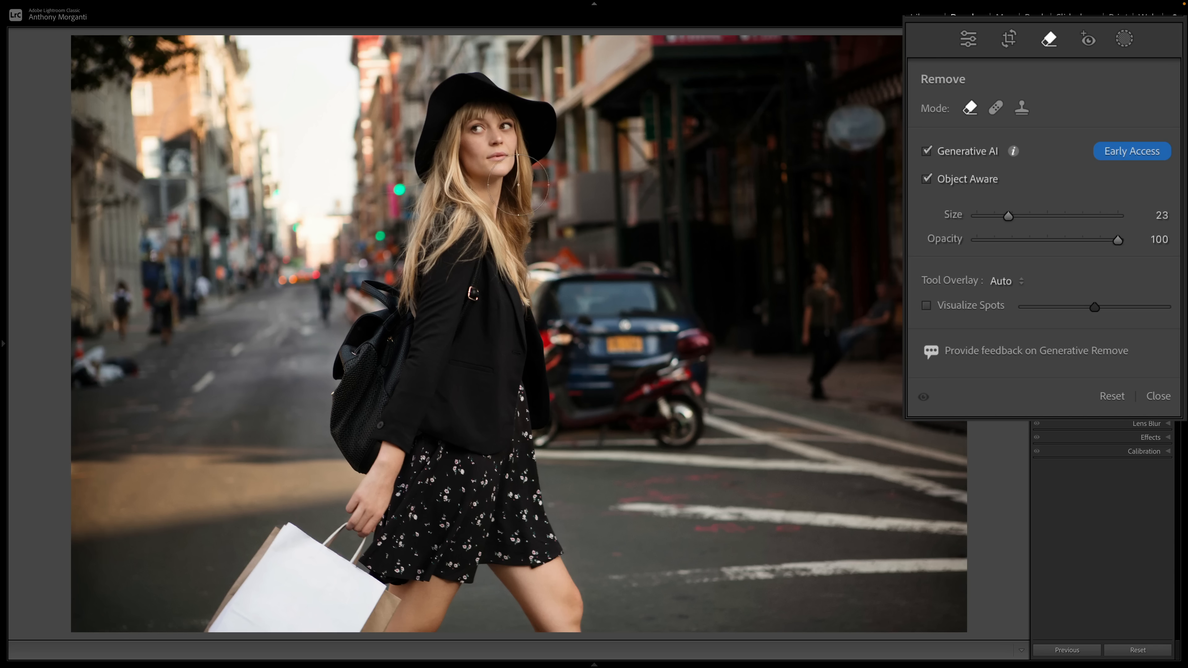
mouse_move(519, 184)
mouse_down()
mouse_move(533, 163)
mouse_move(524, 117)
mouse_move(453, 98)
mouse_move(414, 241)
mouse_move(360, 330)
mouse_move(348, 400)
mouse_move(353, 473)
mouse_move(333, 515)
mouse_move(245, 593)
mouse_move(232, 633)
mouse_move(311, 643)
mouse_move(360, 620)
mouse_move(332, 568)
mouse_move(345, 544)
mouse_move(287, 611)
mouse_move(336, 578)
mouse_move(382, 626)
mouse_move(416, 627)
mouse_move(437, 569)
mouse_move(462, 558)
mouse_move(521, 607)
mouse_move(563, 616)
mouse_move(530, 526)
mouse_move(509, 325)
mouse_move(523, 207)
mouse_up()
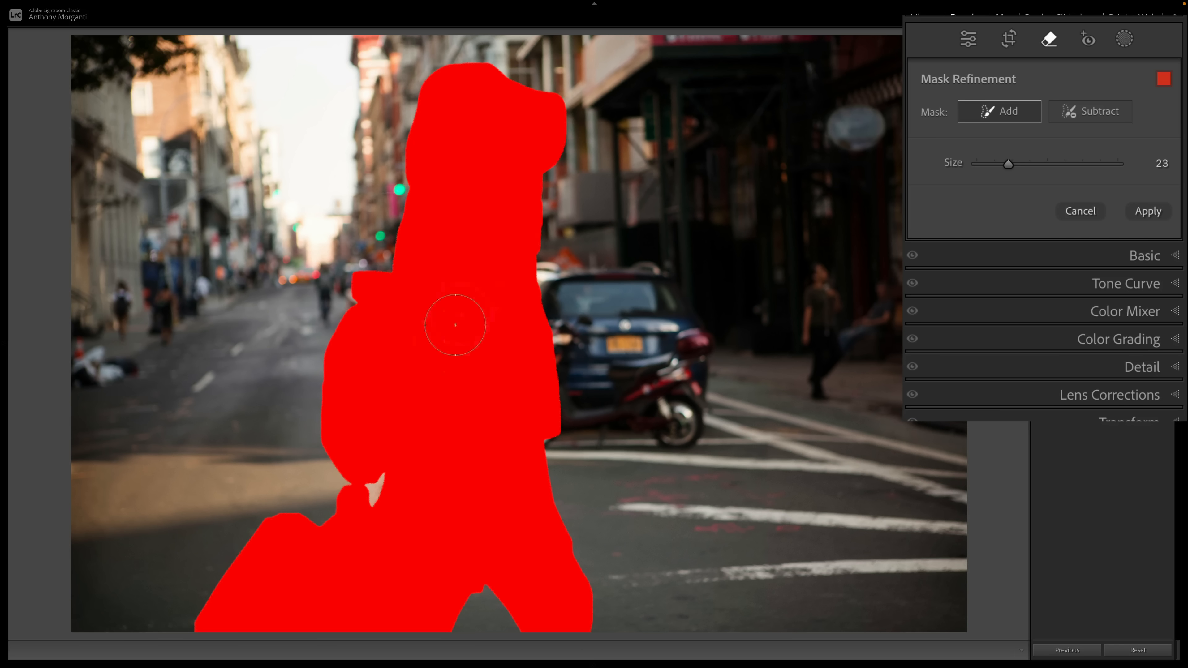
click(379, 485)
click(1147, 213)
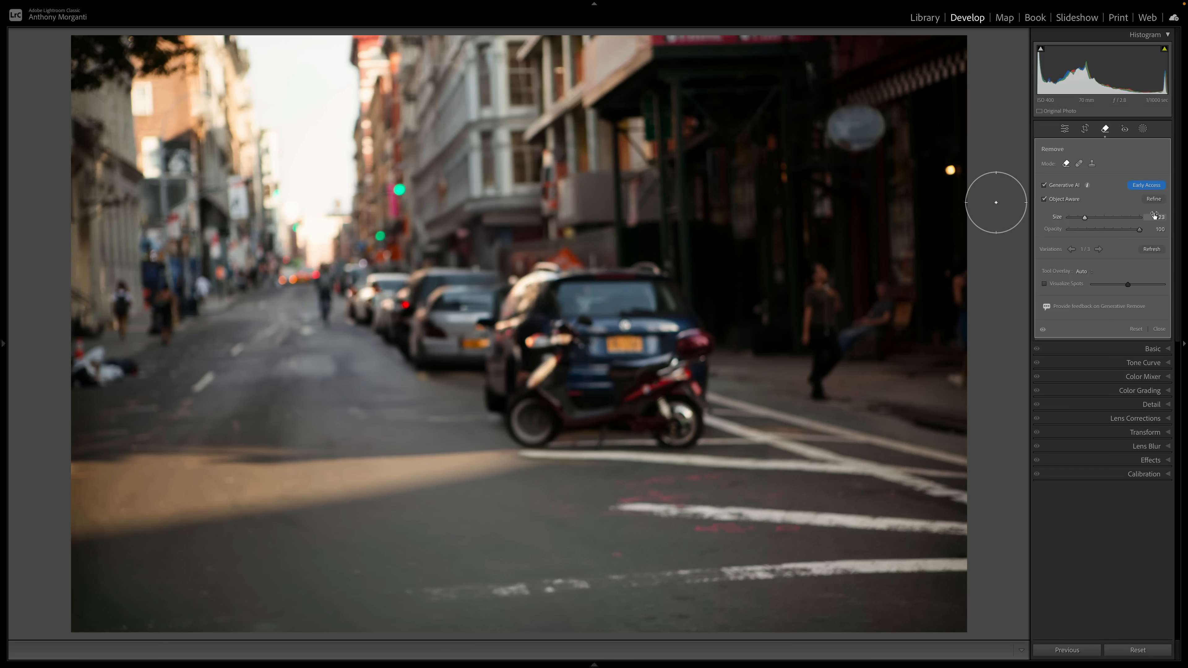
Step: Compare the three variations of the street removal and return to the first one
click(1040, 269)
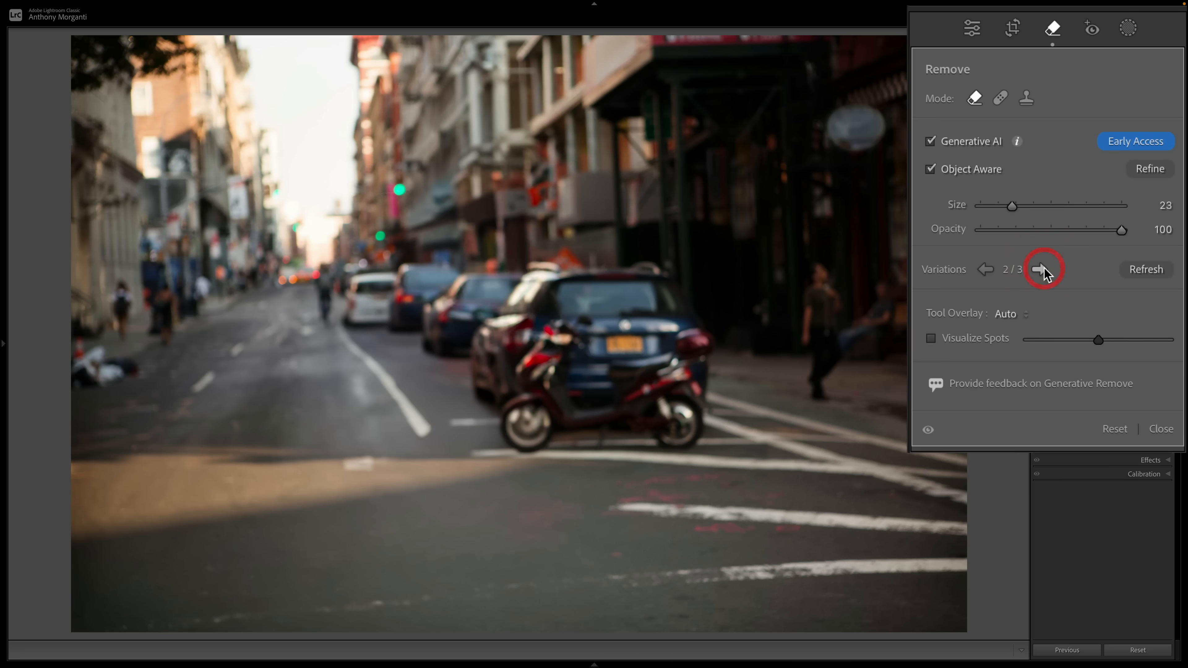
click(1042, 269)
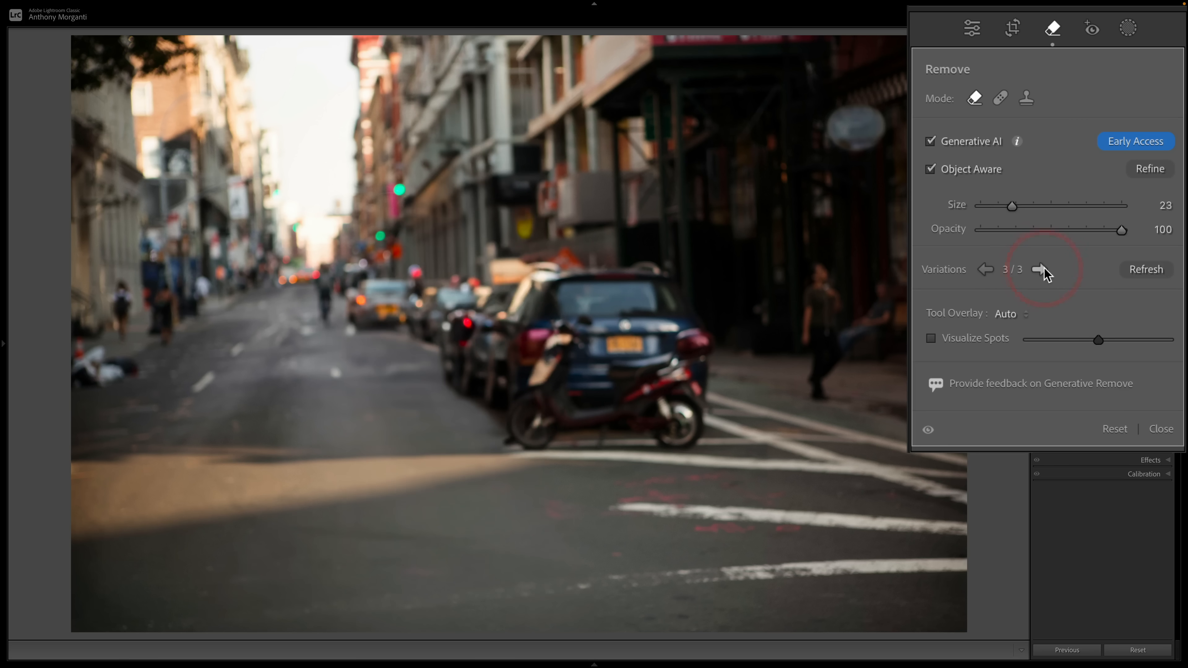
click(985, 270)
click(985, 270)
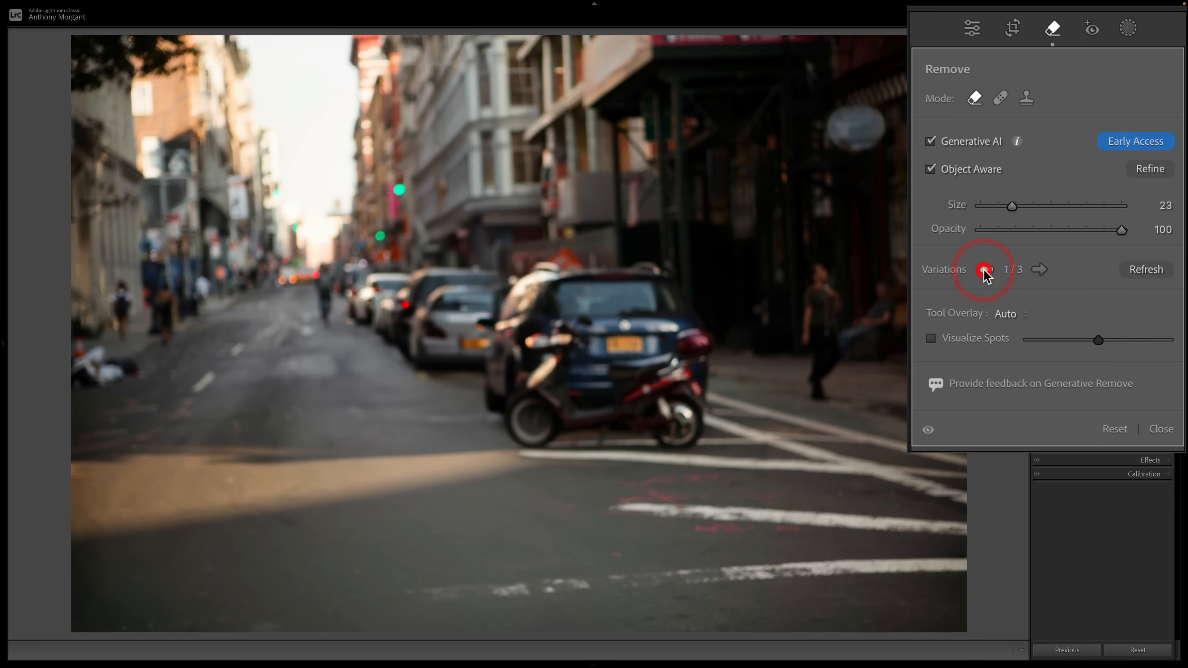
Step: In the Eiffel Tower photo, turn off Object Aware, mask the walking woman with a size 16 brush, and apply the generative removal
mouse_move(594, 665)
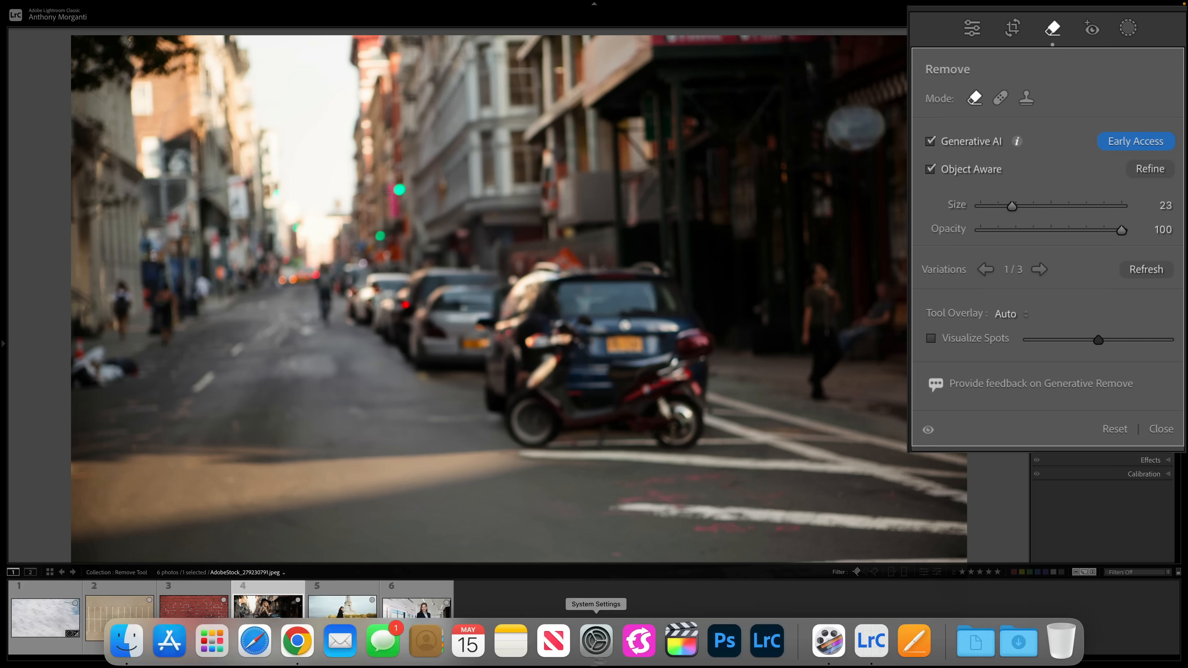
click(346, 624)
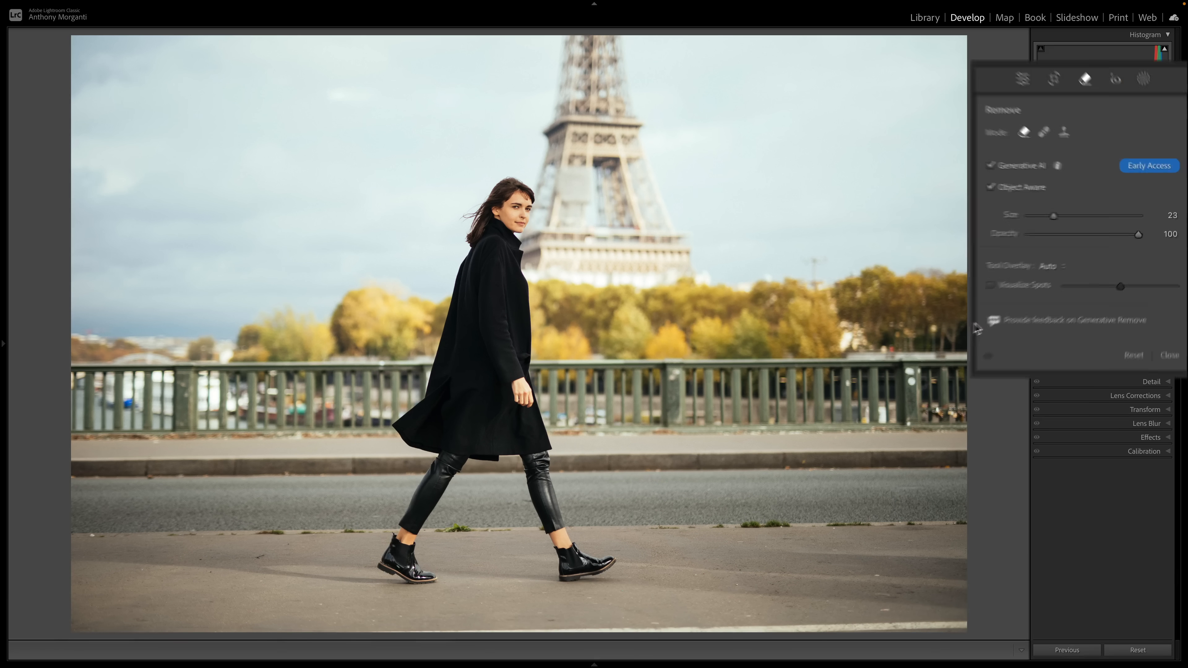
click(933, 177)
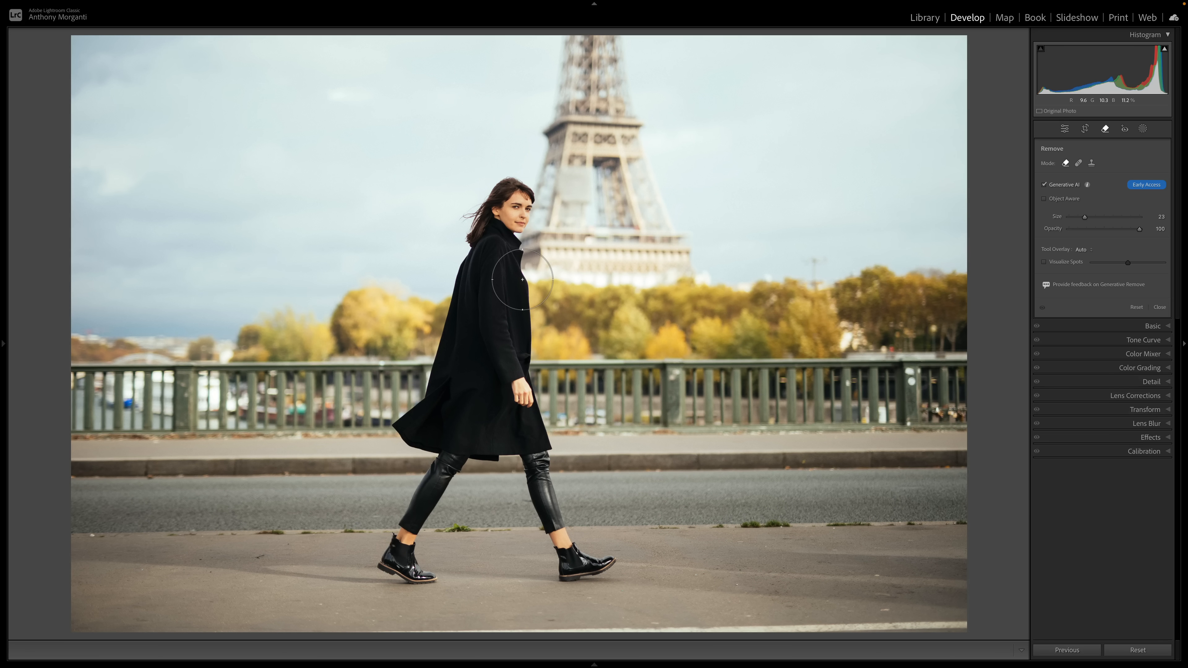
key(bracketleft)
key(bracketleft)
key(bracketleft)
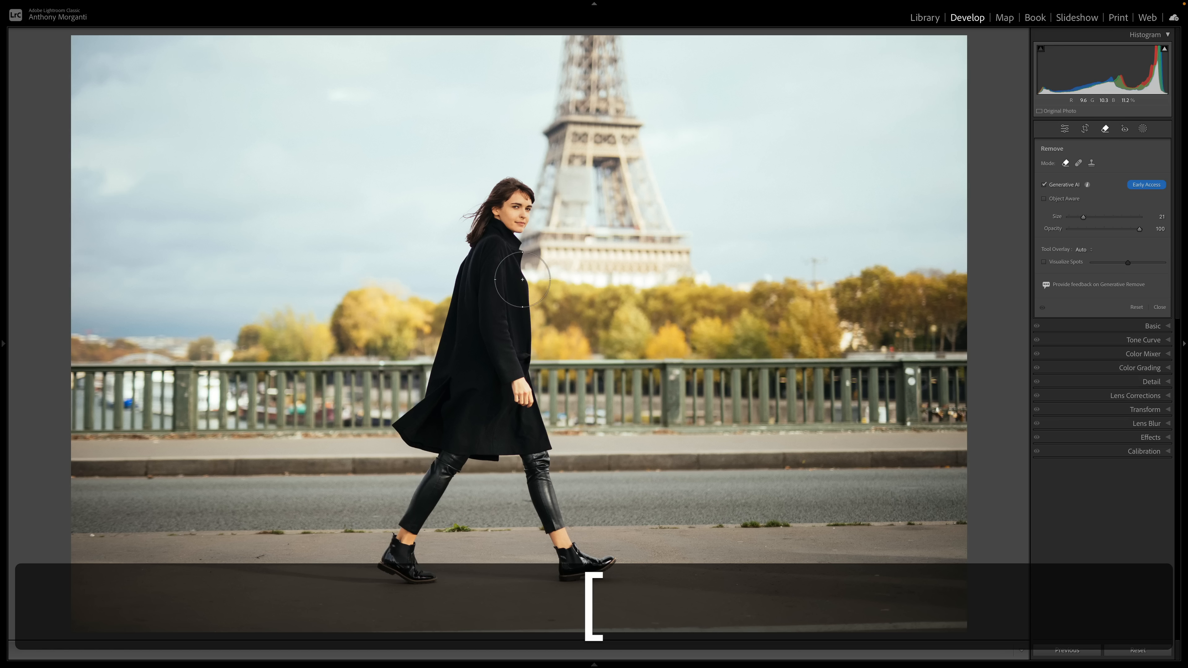
key(bracketleft)
mouse_move(521, 289)
mouse_down()
mouse_move(517, 192)
mouse_move(482, 209)
mouse_move(395, 433)
mouse_move(428, 445)
mouse_move(382, 549)
mouse_move(422, 579)
mouse_move(436, 479)
mouse_move(454, 456)
mouse_move(495, 449)
mouse_move(521, 468)
mouse_move(565, 568)
mouse_move(601, 559)
mouse_move(540, 498)
mouse_move(549, 458)
mouse_move(510, 391)
mouse_move(519, 311)
mouse_move(497, 234)
mouse_move(475, 340)
mouse_move(477, 366)
mouse_move(496, 319)
mouse_move(505, 419)
mouse_move(463, 364)
mouse_move(434, 413)
mouse_move(454, 429)
mouse_move(465, 394)
mouse_up()
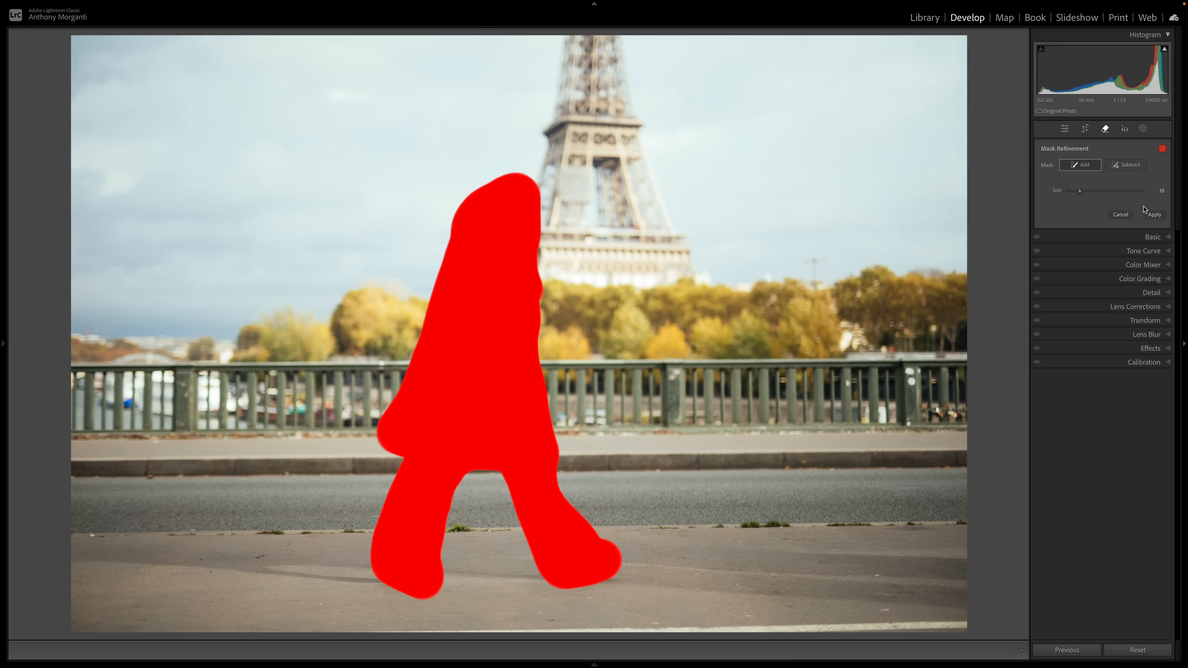
click(1155, 215)
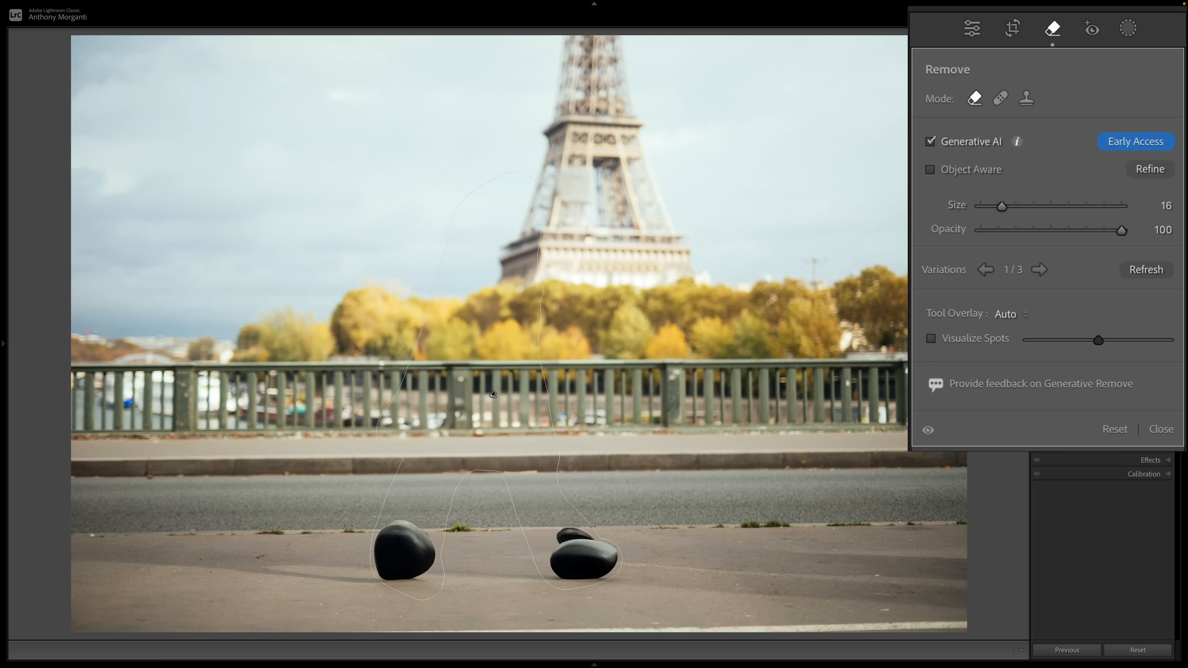
Step: Browse the variations of the Eiffel Tower removal through to the third one
click(1038, 270)
click(1038, 270)
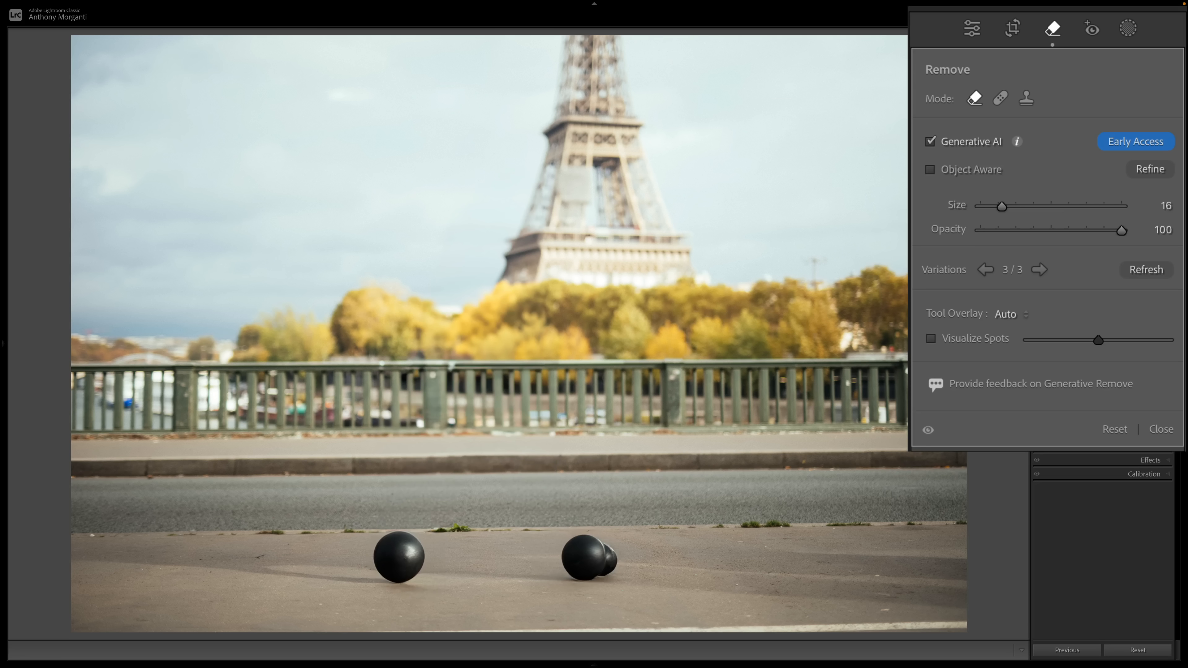
Step: Start a new removal, mask the black balls and their shadows on the pavement with a size 16 brush, and apply it
click(1053, 32)
click(1053, 32)
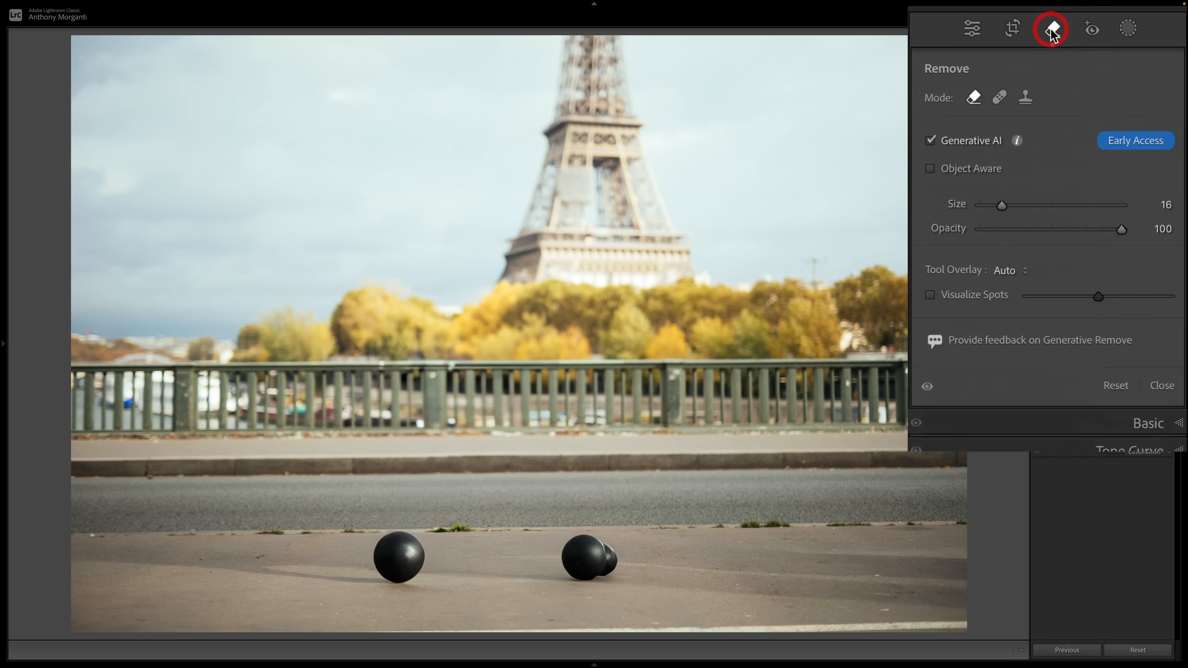
mouse_move(593, 567)
mouse_move(603, 543)
mouse_down()
mouse_move(612, 561)
mouse_move(573, 564)
mouse_move(617, 573)
mouse_move(574, 555)
mouse_up()
mouse_move(397, 538)
mouse_down()
mouse_move(383, 563)
mouse_move(409, 564)
mouse_move(396, 579)
mouse_move(279, 563)
mouse_move(612, 581)
mouse_up()
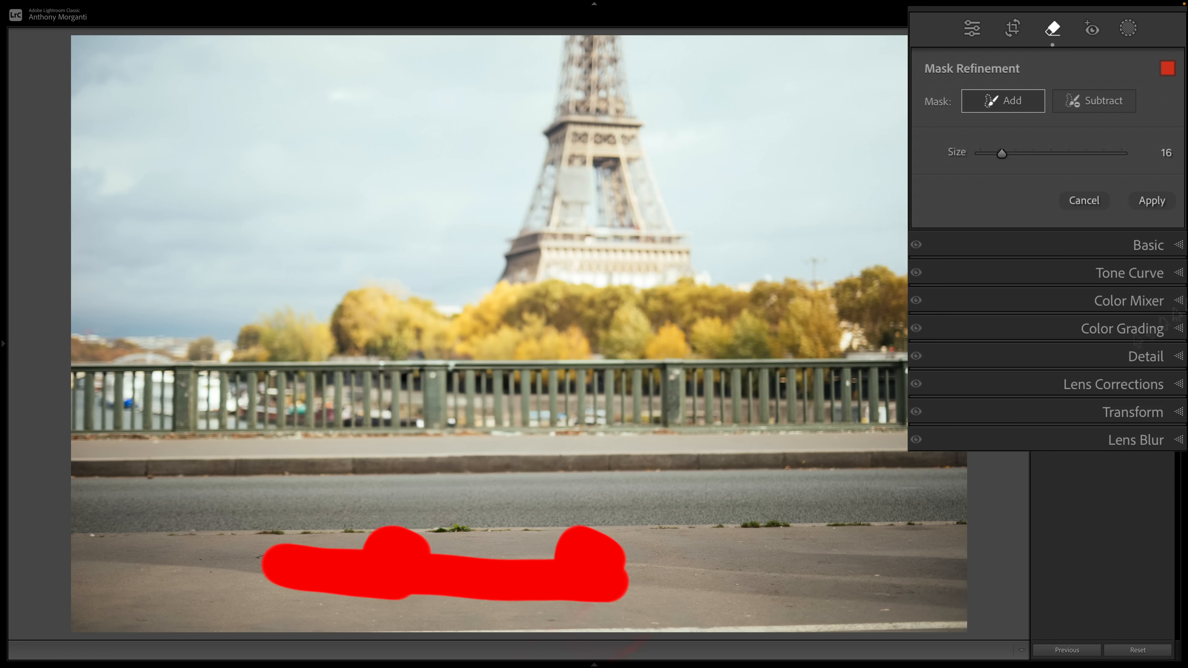
click(1161, 205)
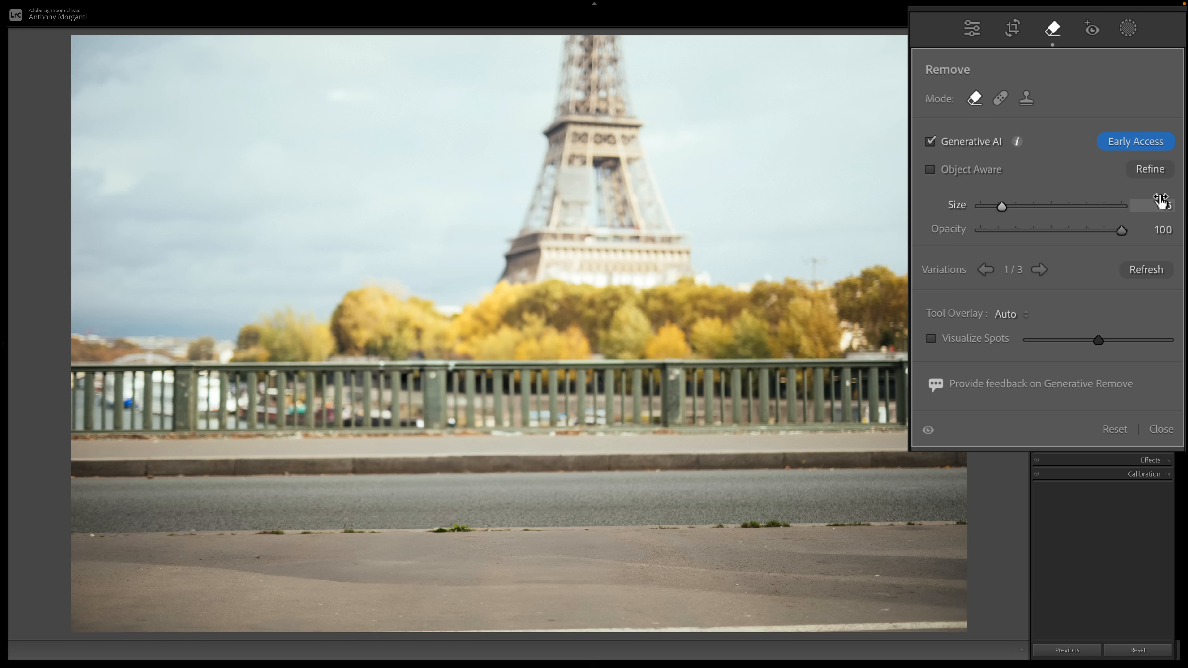
Step: Compare the three variations of the cleaned pavement and return to the first one
click(1039, 270)
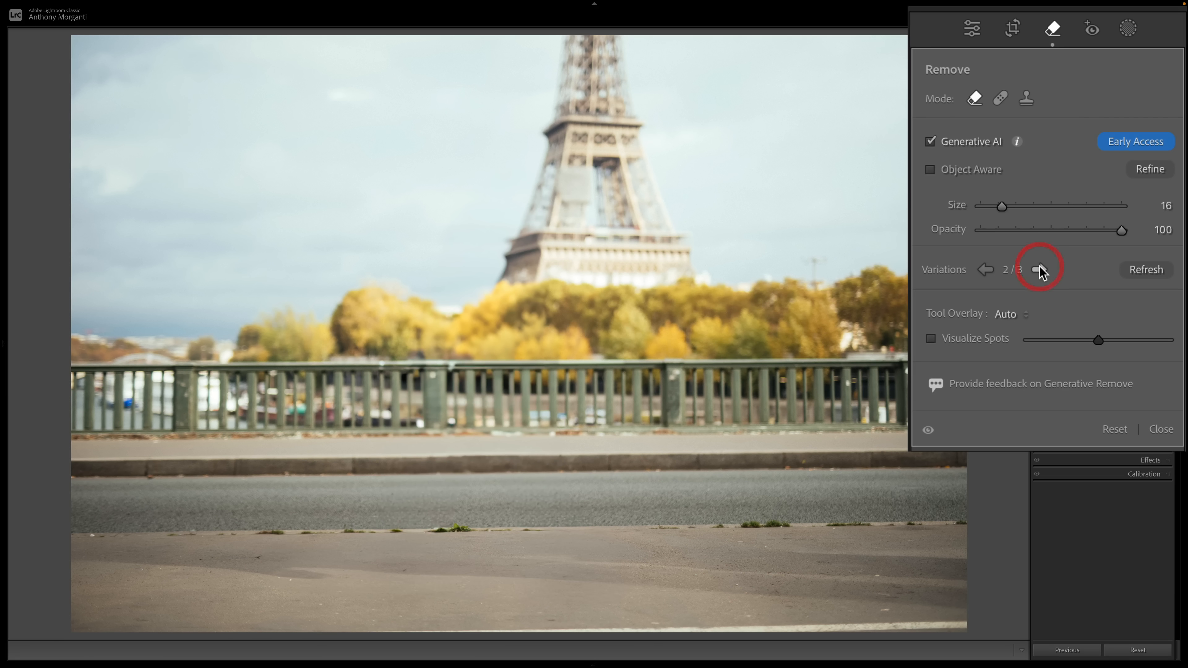
click(1039, 270)
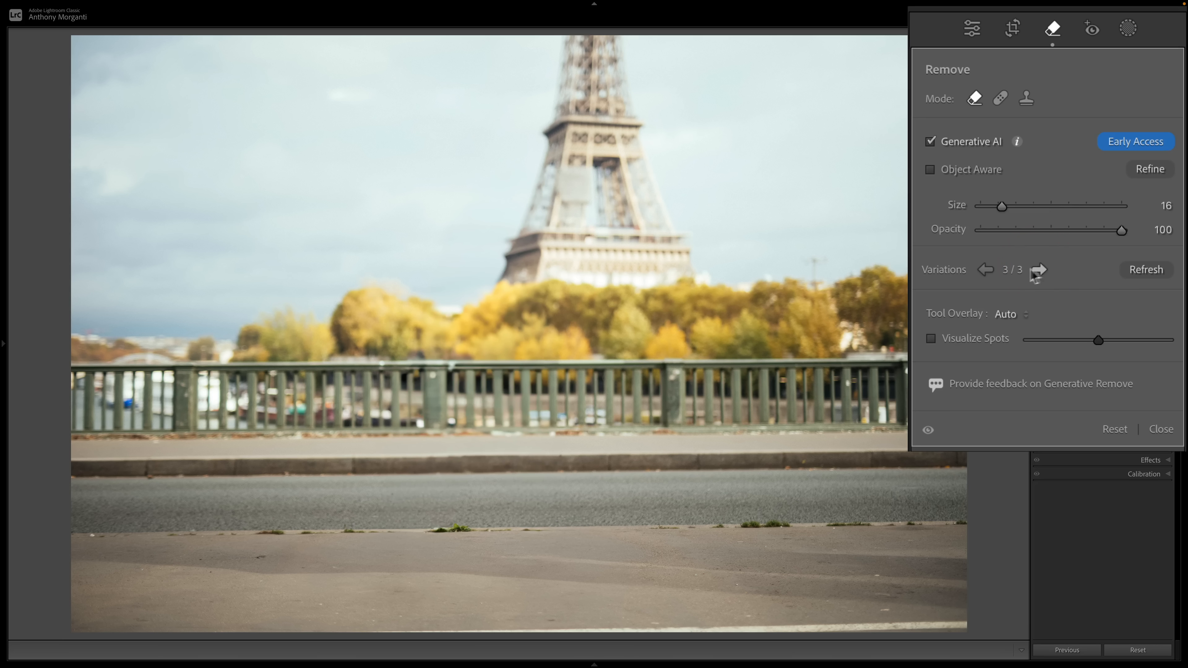
click(987, 270)
click(987, 270)
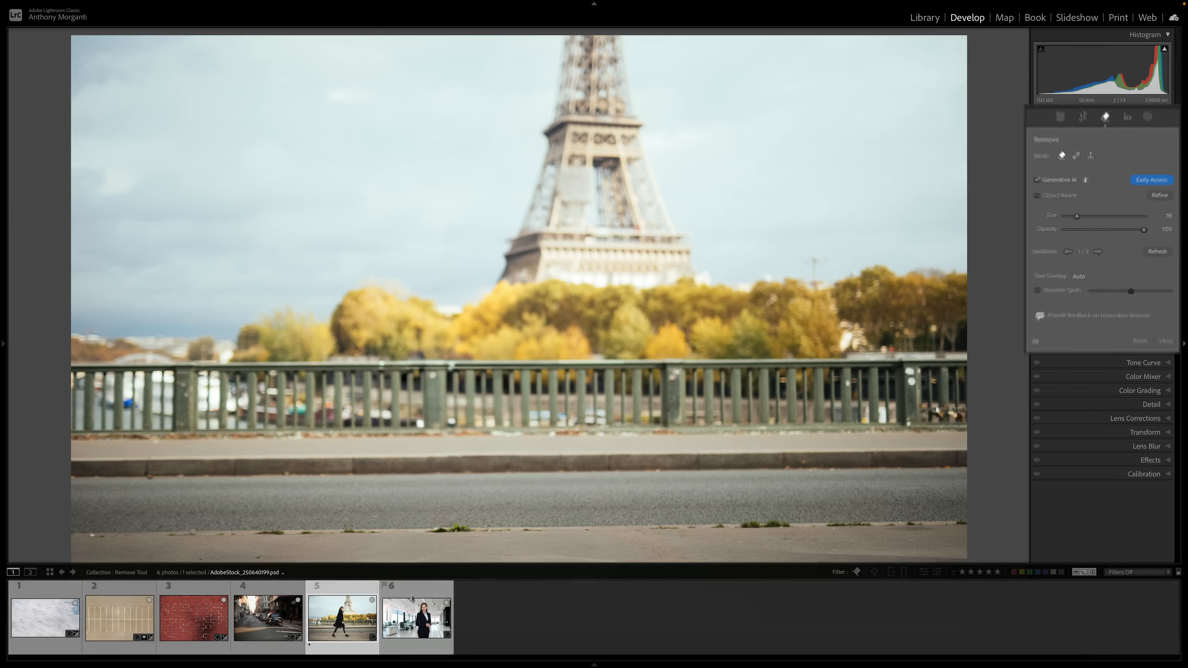
Step: Open the office photo, turn on Object Aware, mask the woman in the suit with a size 16 brush, and apply the generative removal
click(411, 611)
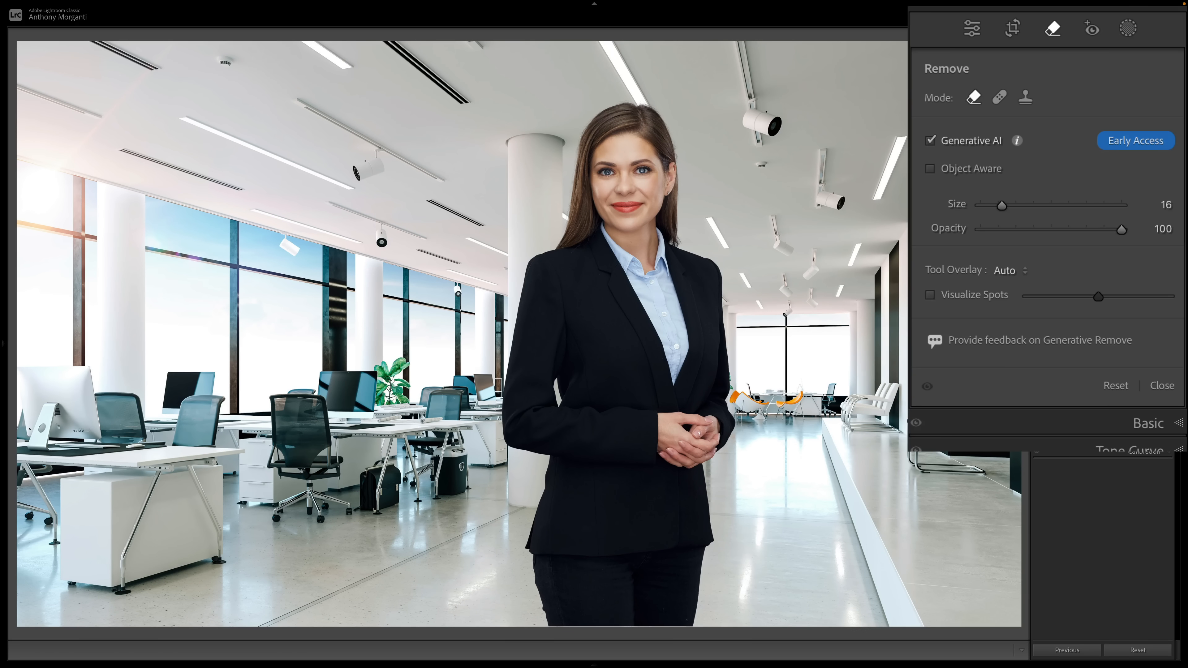
click(930, 170)
mouse_move(662, 159)
mouse_down()
mouse_move(644, 117)
mouse_move(595, 125)
mouse_move(588, 176)
mouse_move(551, 216)
mouse_move(525, 289)
mouse_move(509, 415)
mouse_move(541, 484)
mouse_move(527, 523)
mouse_move(532, 622)
mouse_move(638, 629)
mouse_move(556, 605)
mouse_move(682, 612)
mouse_move(707, 561)
mouse_move(713, 286)
mouse_move(676, 249)
mouse_move(663, 165)
mouse_up()
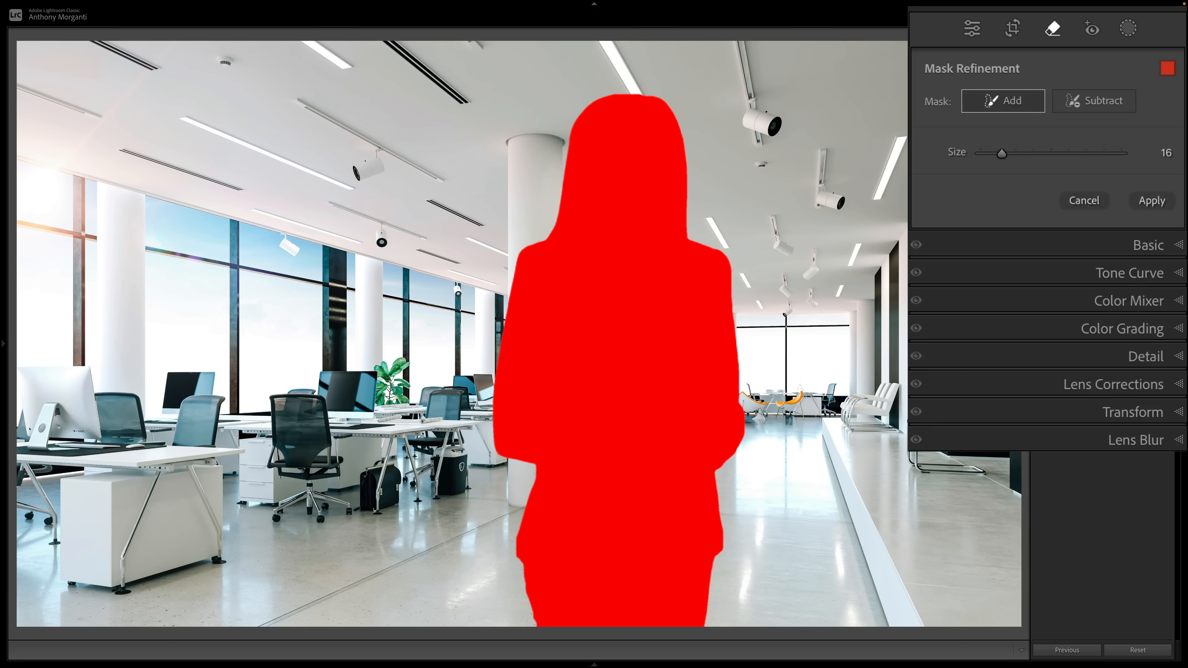
click(1153, 202)
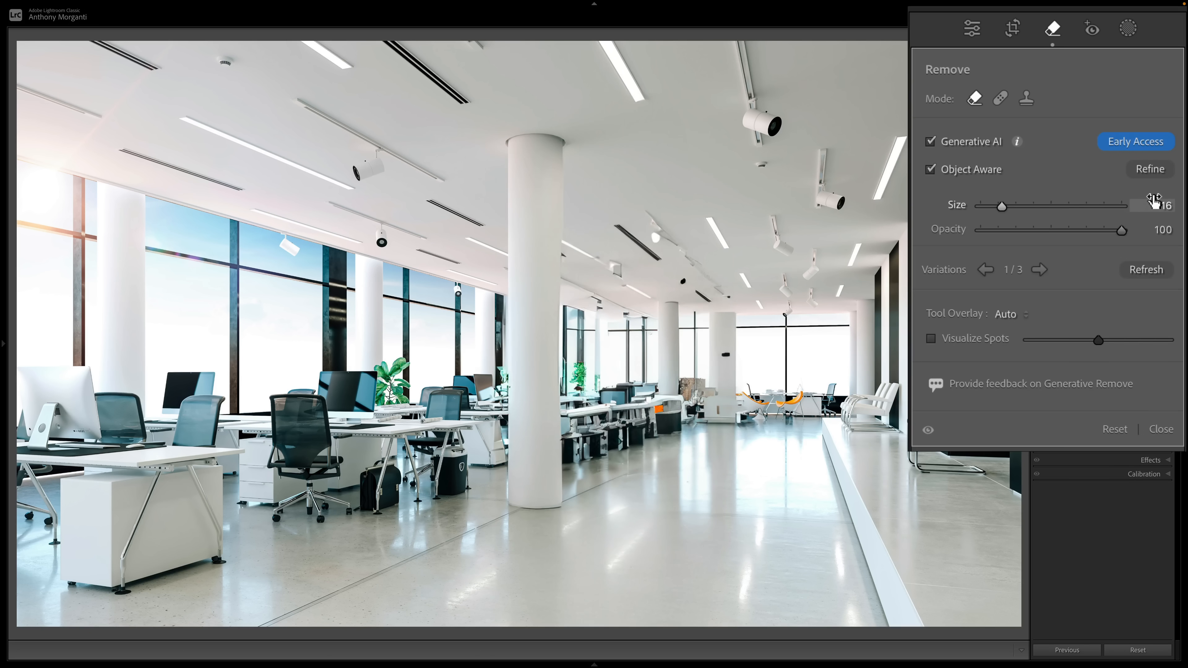
Step: Compare the three variations of the emptied office and choose the third one
click(1037, 269)
click(1037, 270)
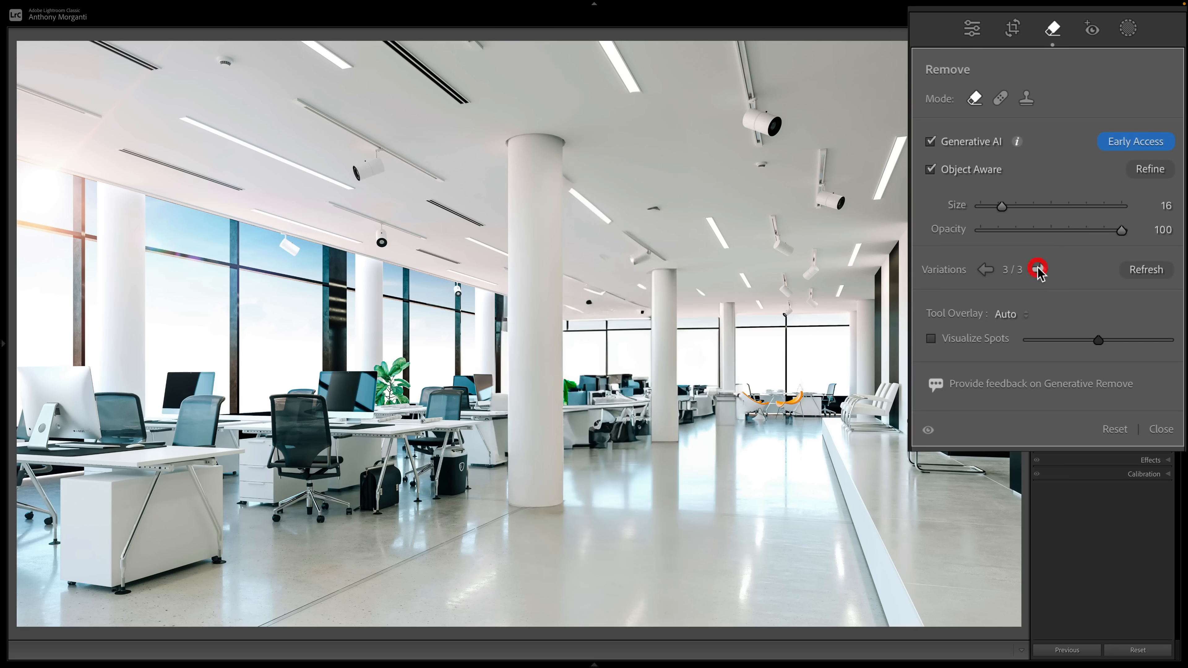
click(985, 270)
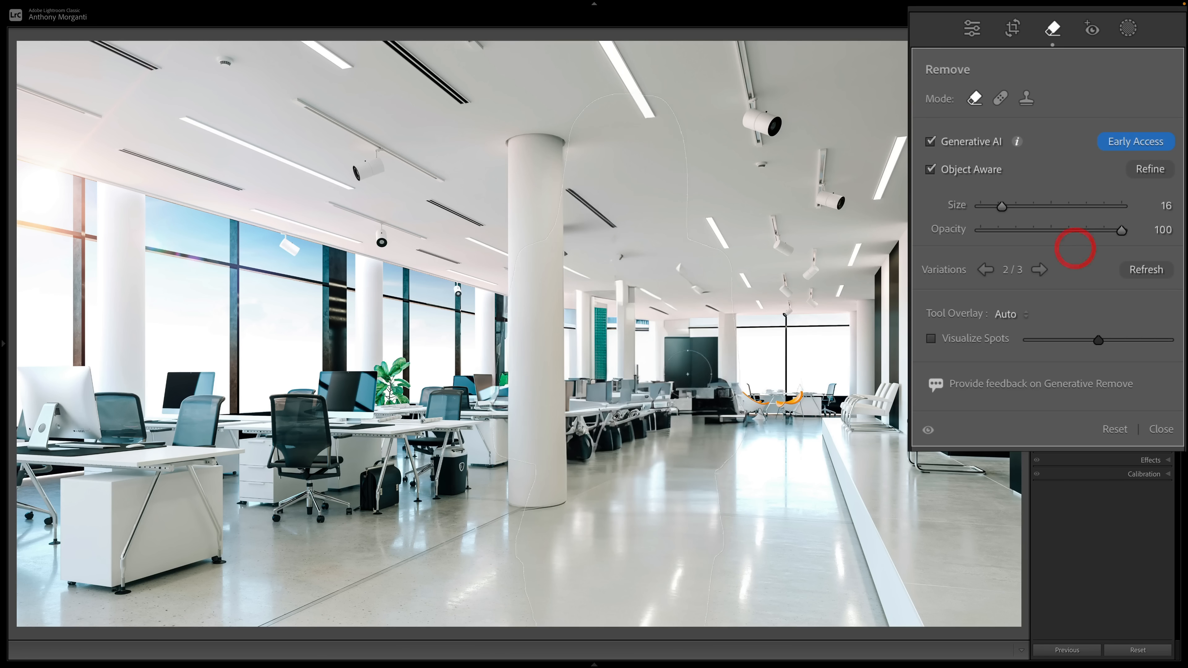
click(1037, 271)
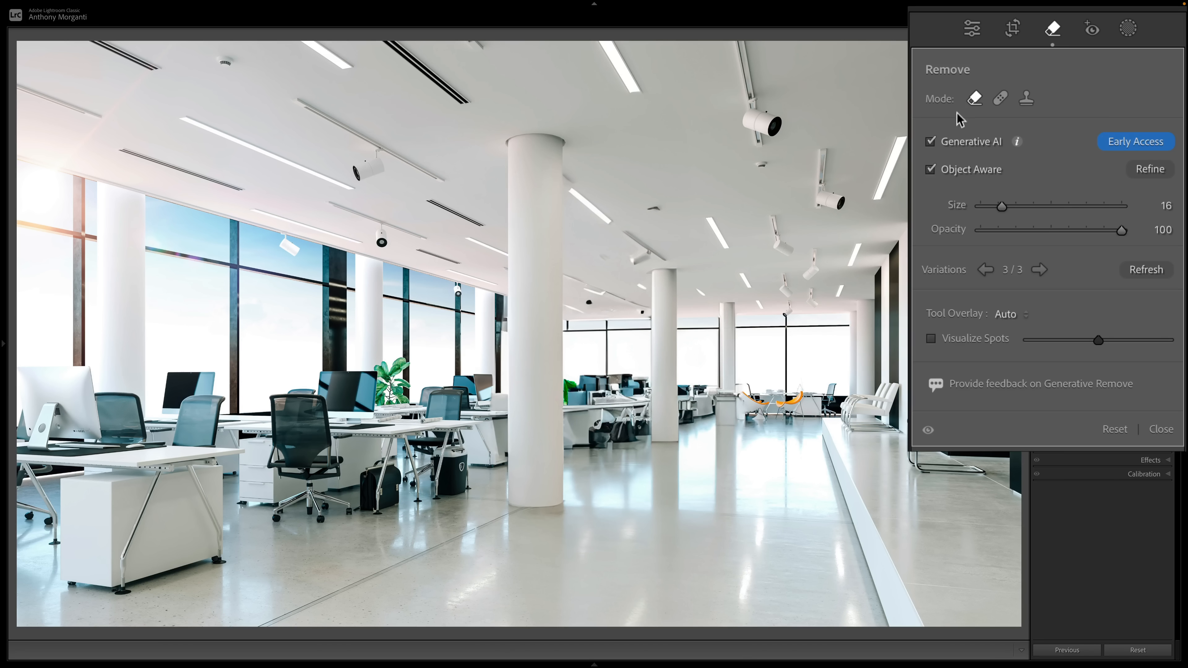
click(928, 146)
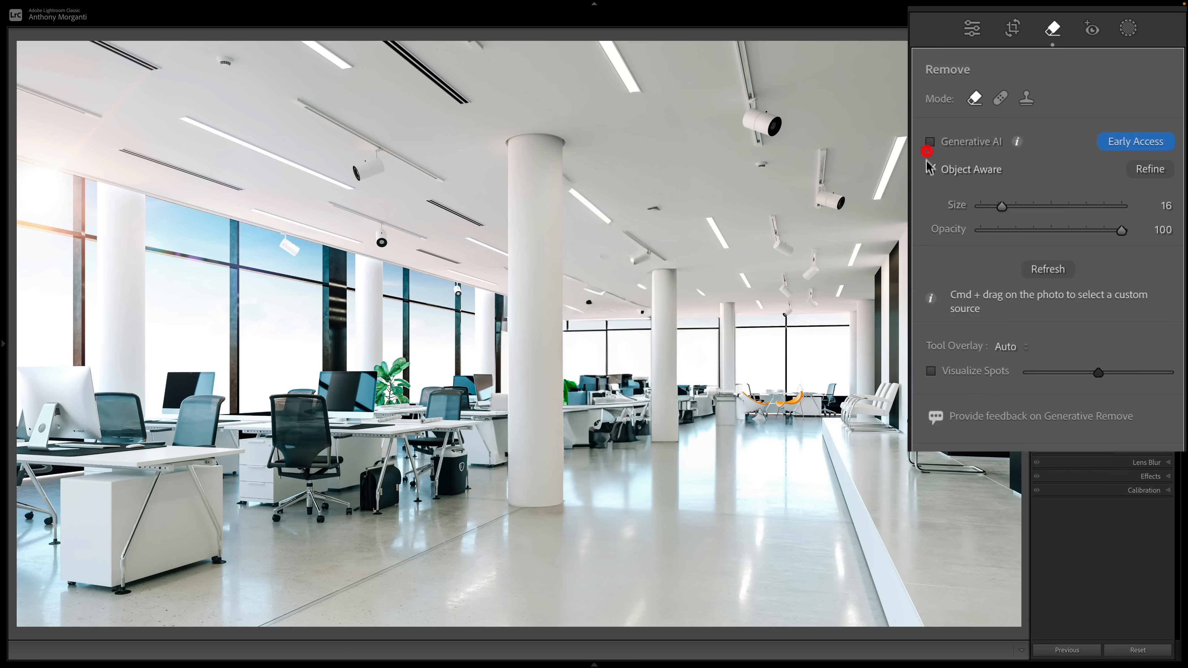
click(929, 169)
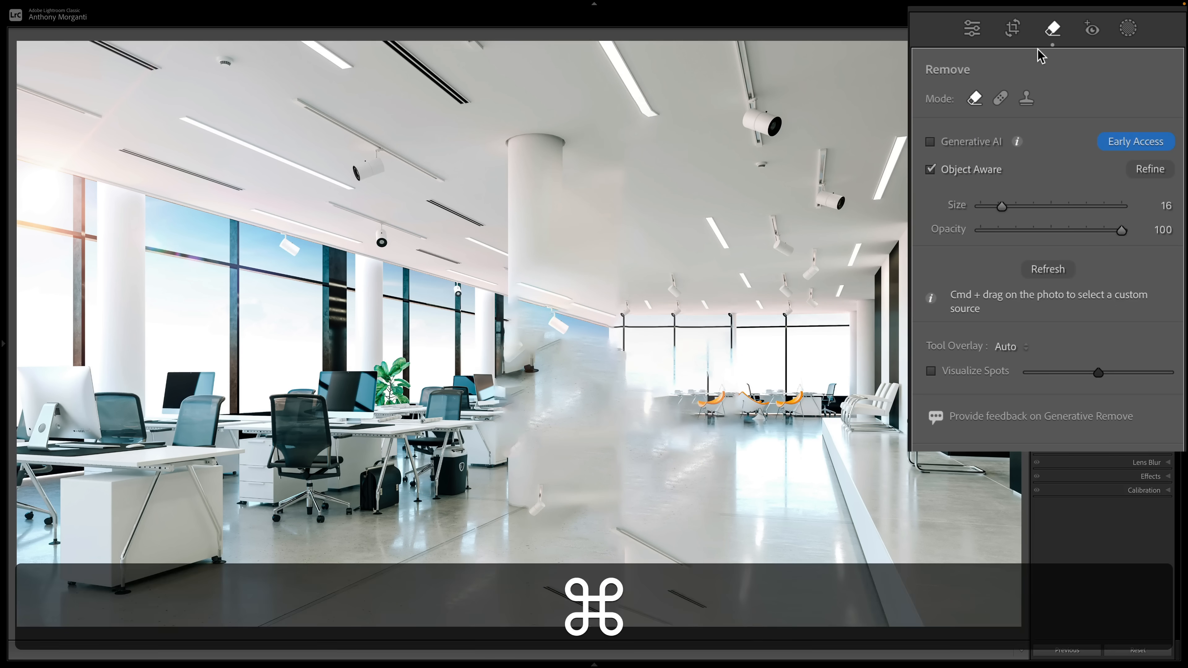
key(super+z)
Step: With Generative AI and Object Aware turned off for a new removal, erase the ceiling light near the dark wall using a size 7 brush
click(1053, 32)
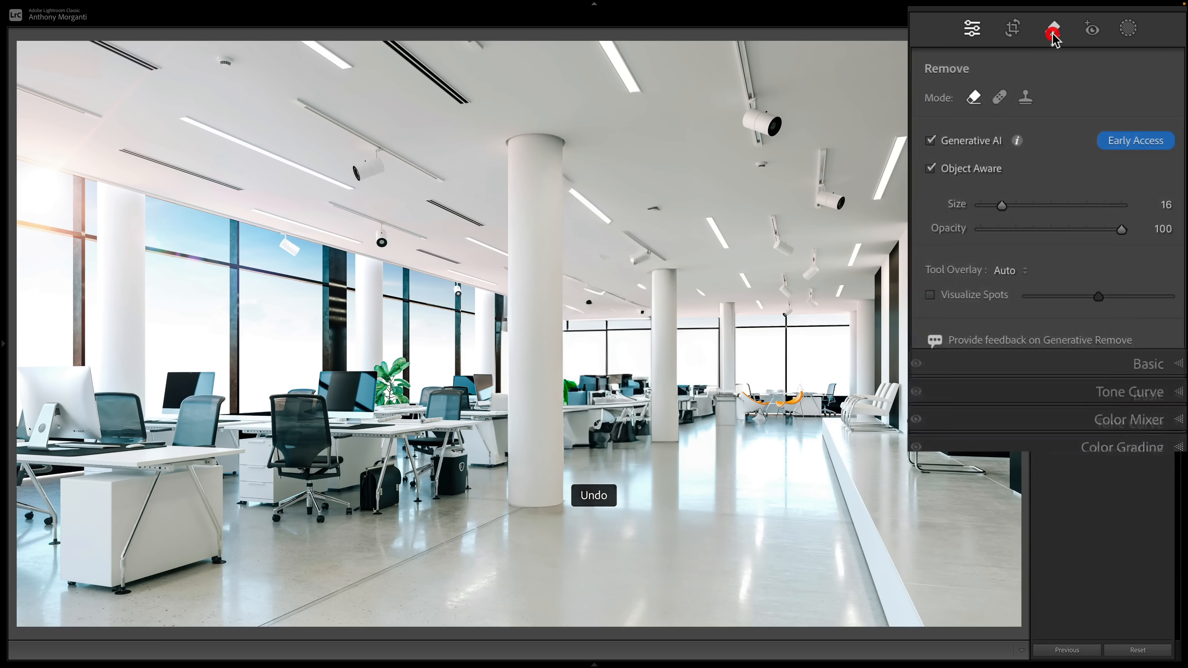
click(1053, 32)
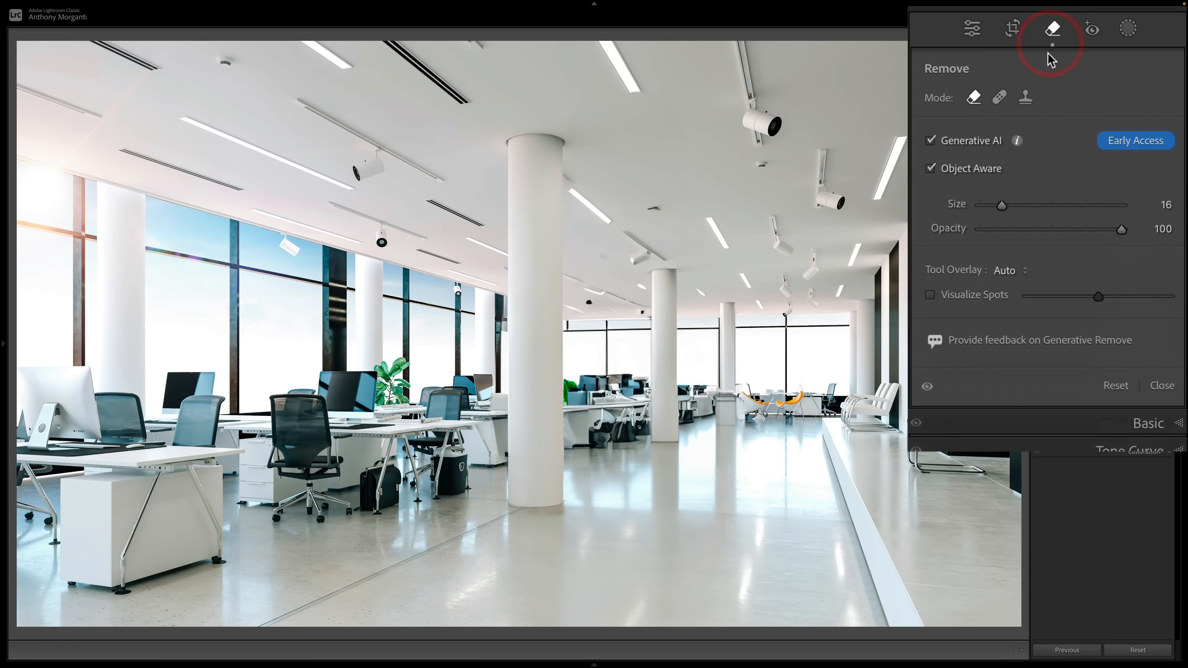
click(930, 141)
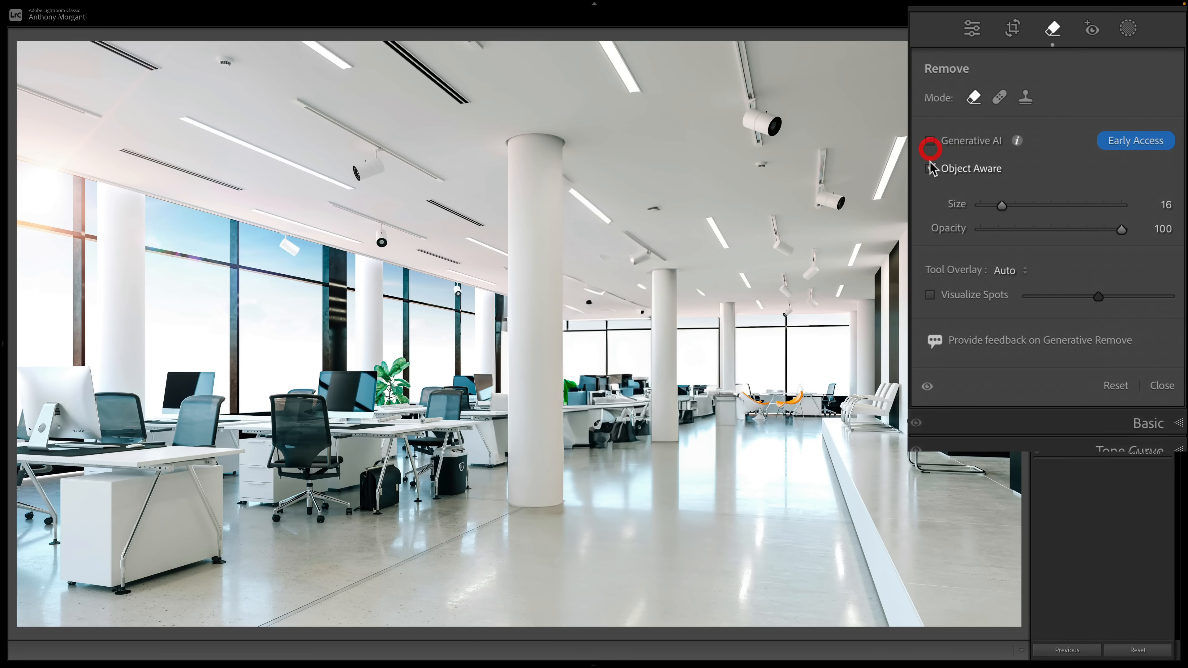
click(931, 170)
scroll(823, 234, down, 4)
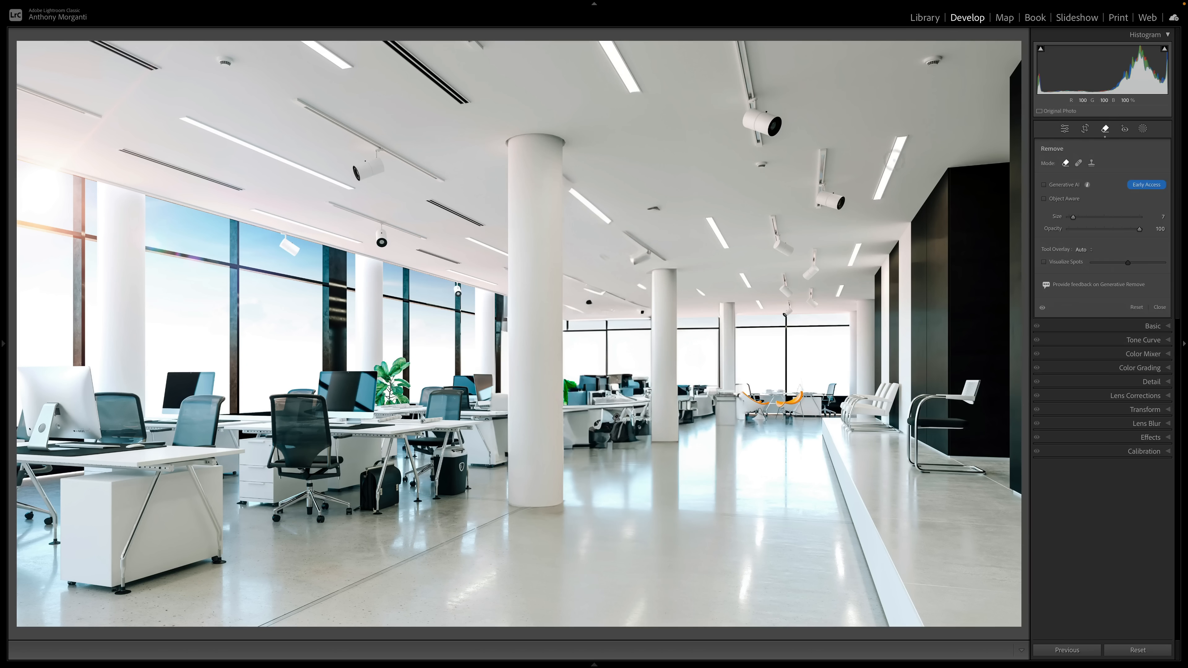
mouse_move(902, 140)
mouse_down()
mouse_move(877, 201)
mouse_move(871, 185)
mouse_move(882, 193)
mouse_move(883, 173)
mouse_up()
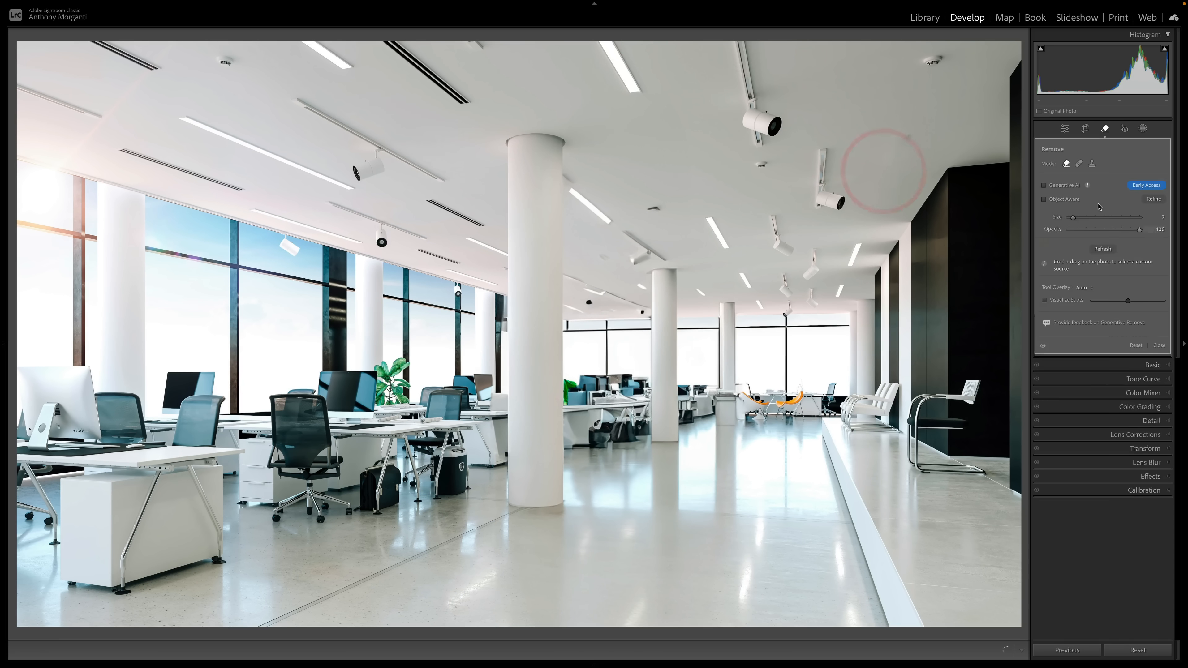